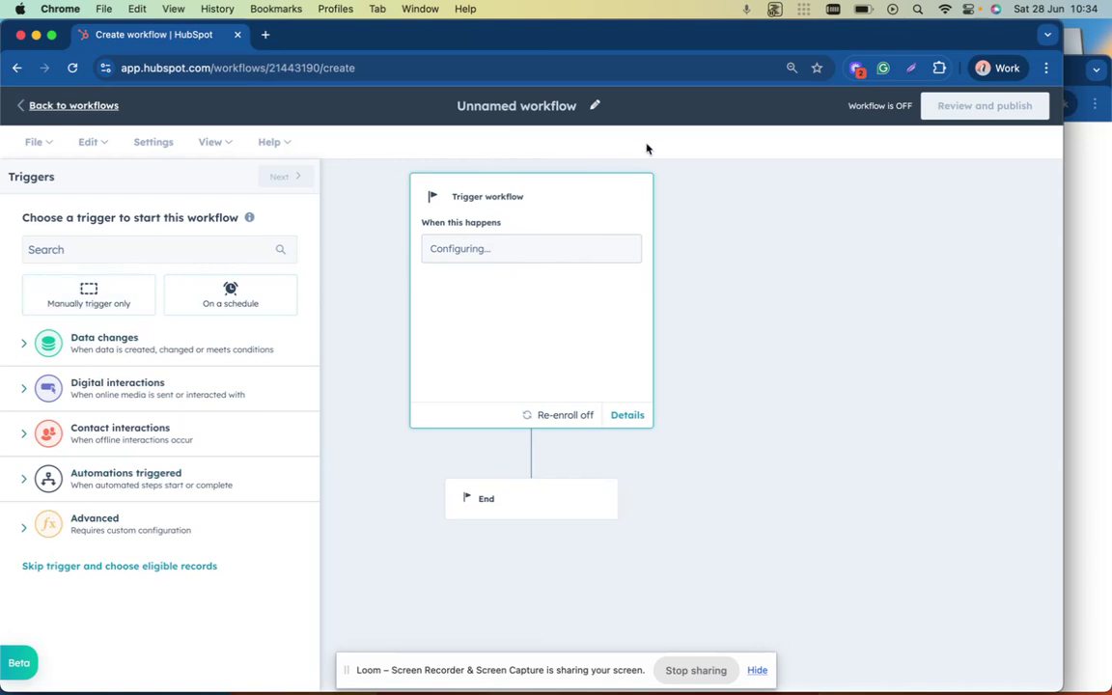
Set the workflow to be manually triggered only, enrolling Payment records, and save the trigger.
{"action": "left_click", "coordinate": [87, 297]}
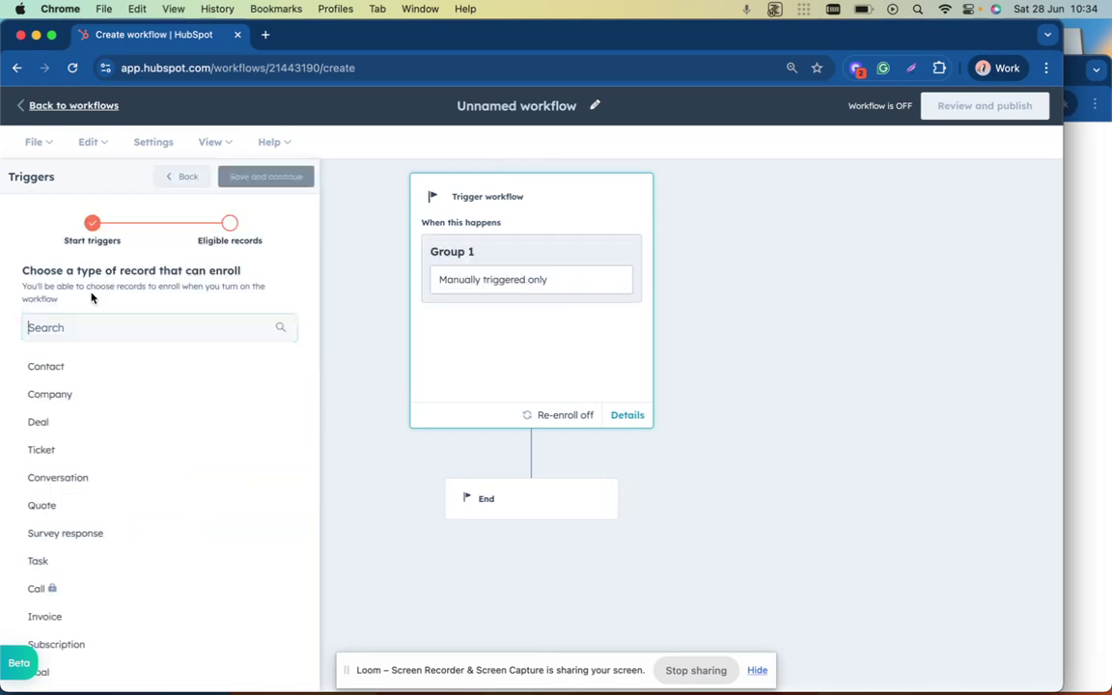
{"action": "scroll", "coordinate": [45, 526], "scroll_direction": "down", "scroll_amount": 3}
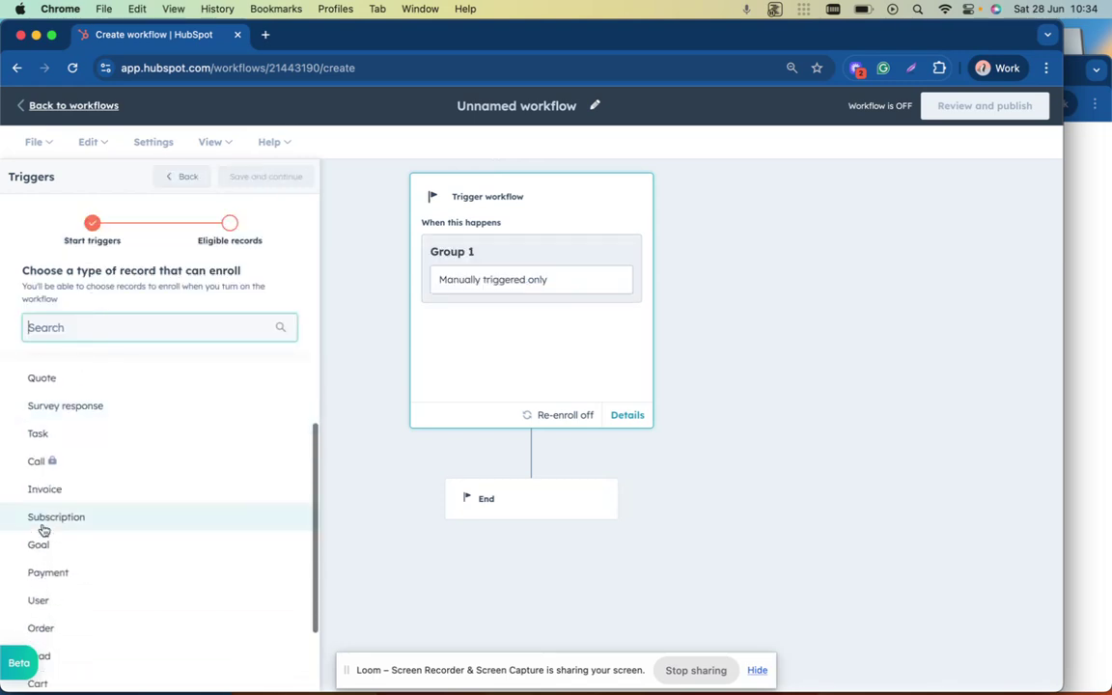
{"action": "left_click", "coordinate": [53, 573]}
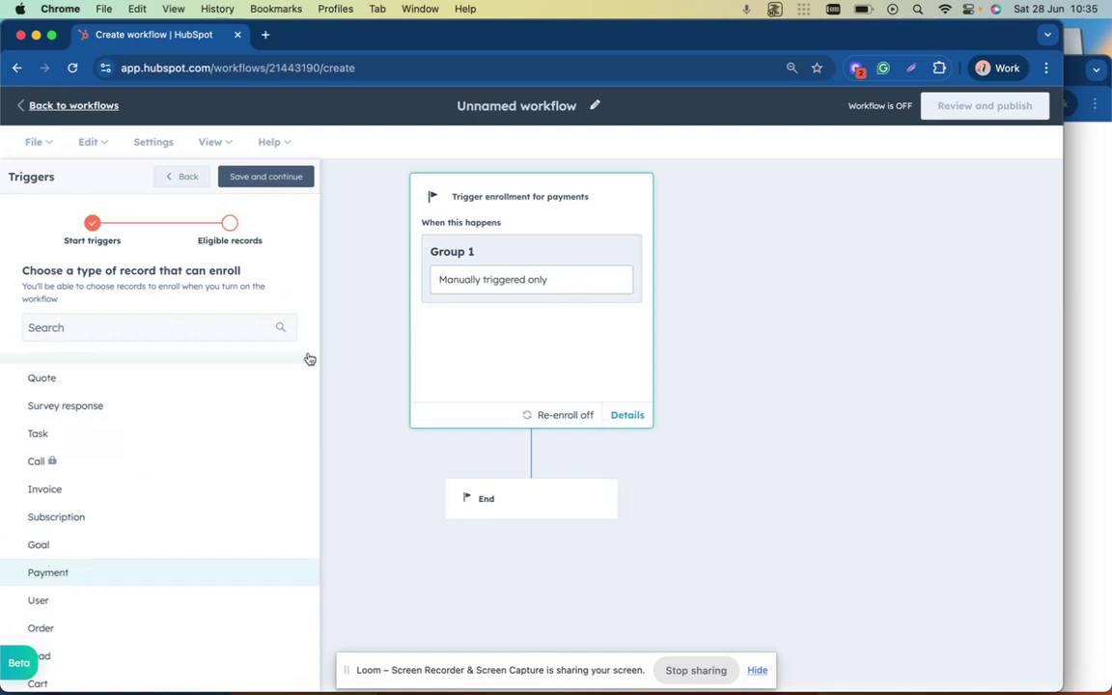
{"action": "scroll", "coordinate": [243, 277], "scroll_direction": "down", "scroll_amount": 1}
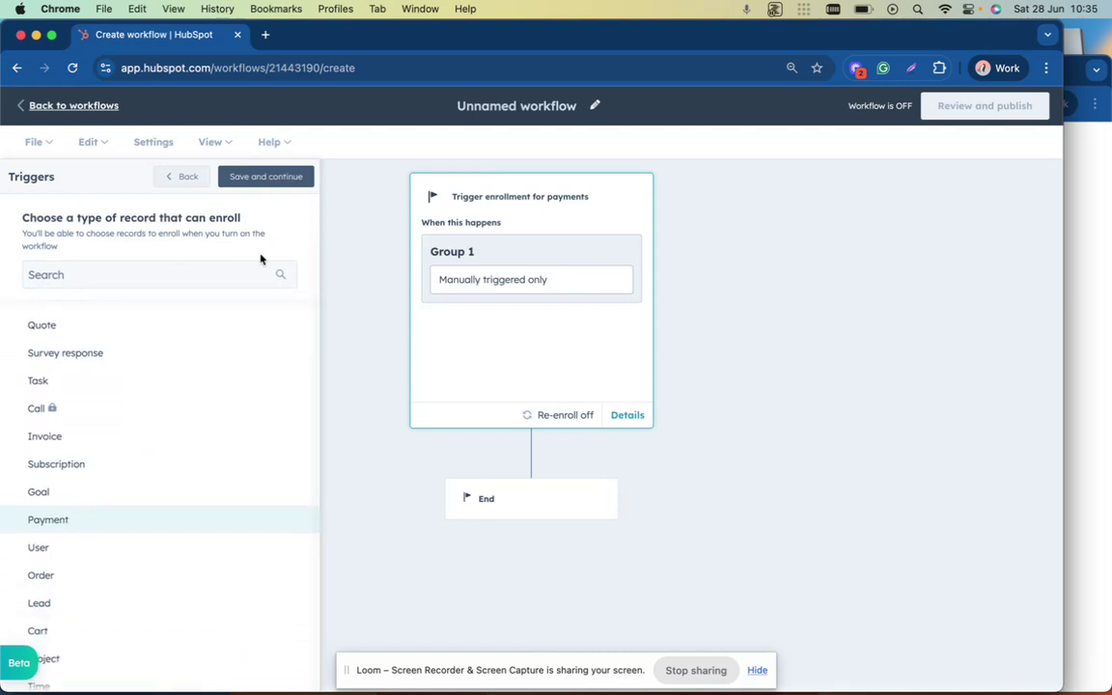
{"action": "left_click", "coordinate": [267, 177]}
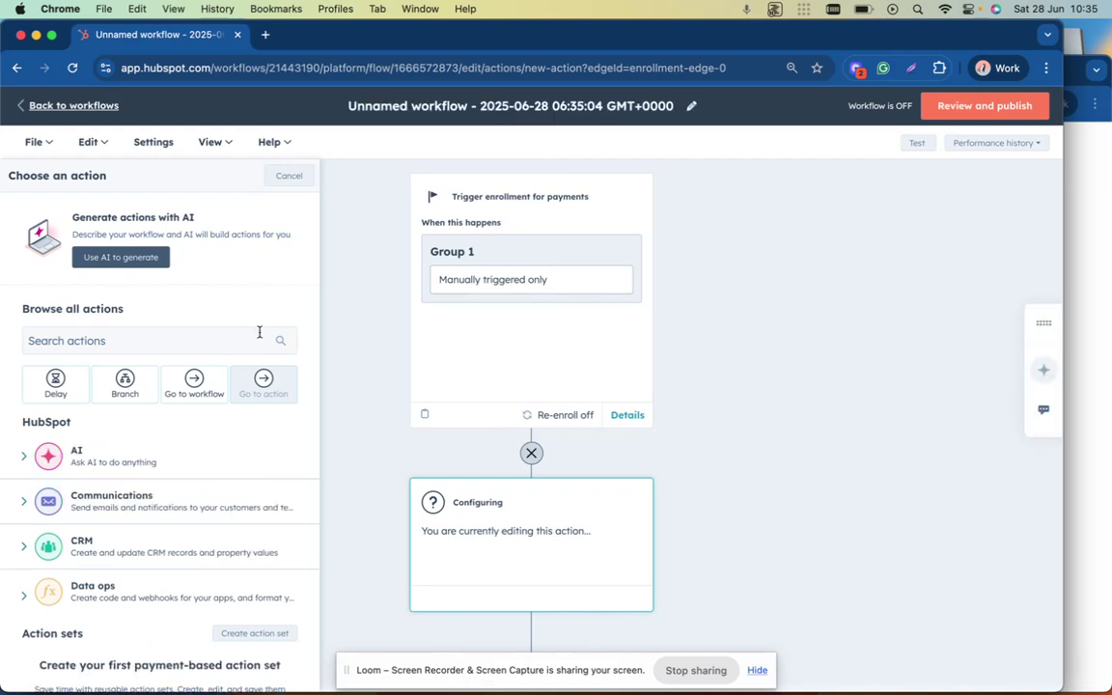
{"action": "scroll", "coordinate": [241, 402], "scroll_direction": "down", "scroll_amount": 2}
{"action": "scroll", "coordinate": [240, 402], "scroll_direction": "up", "scroll_amount": 2}
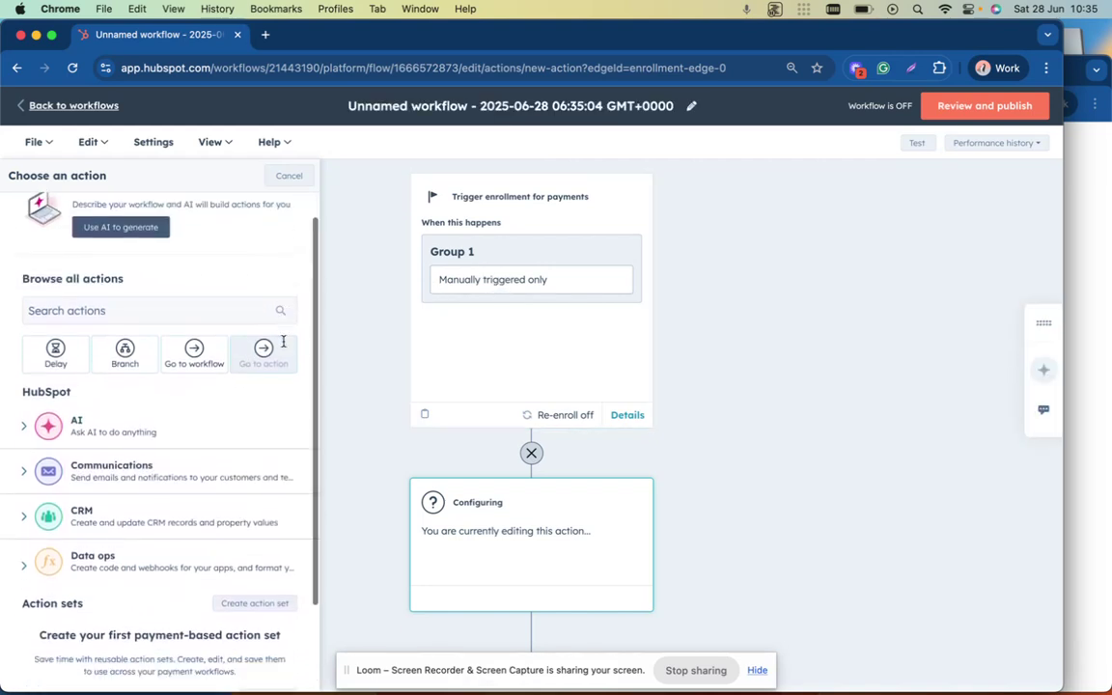
{"action": "scroll", "coordinate": [282, 344], "scroll_direction": "down", "scroll_amount": 3}
{"action": "scroll", "coordinate": [283, 346], "scroll_direction": "up", "scroll_amount": 3}
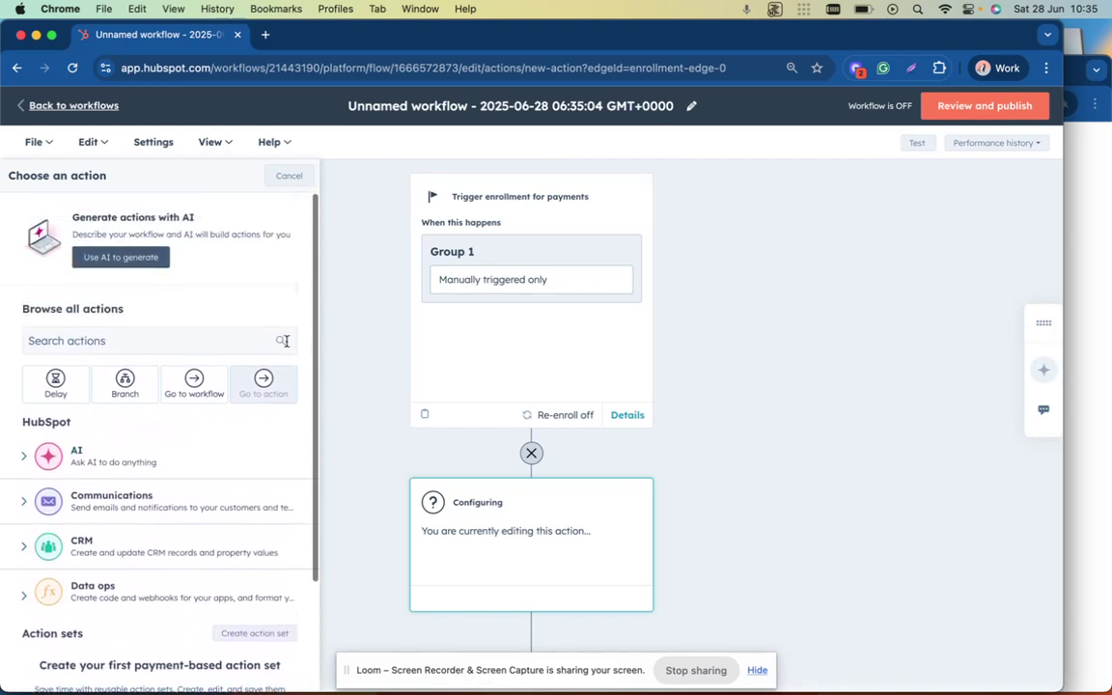
Reopen the enrollment trigger and change its start condition to when filter criteria is met.
{"action": "left_click", "coordinate": [522, 279]}
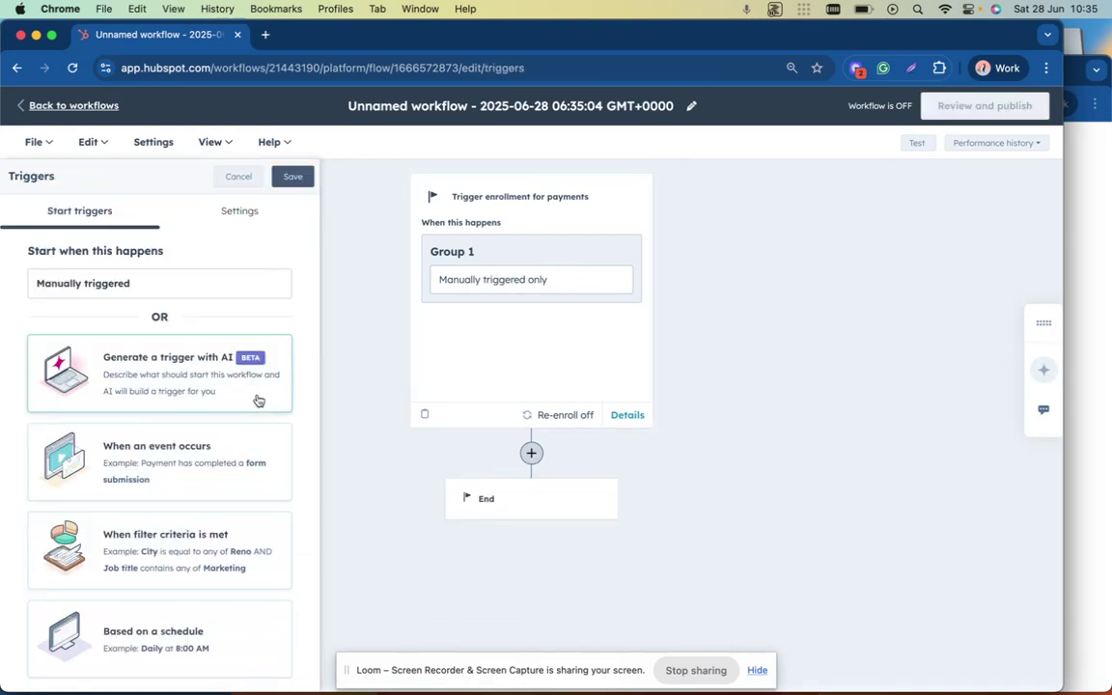
{"action": "scroll", "coordinate": [246, 377], "scroll_direction": "down", "scroll_amount": 1}
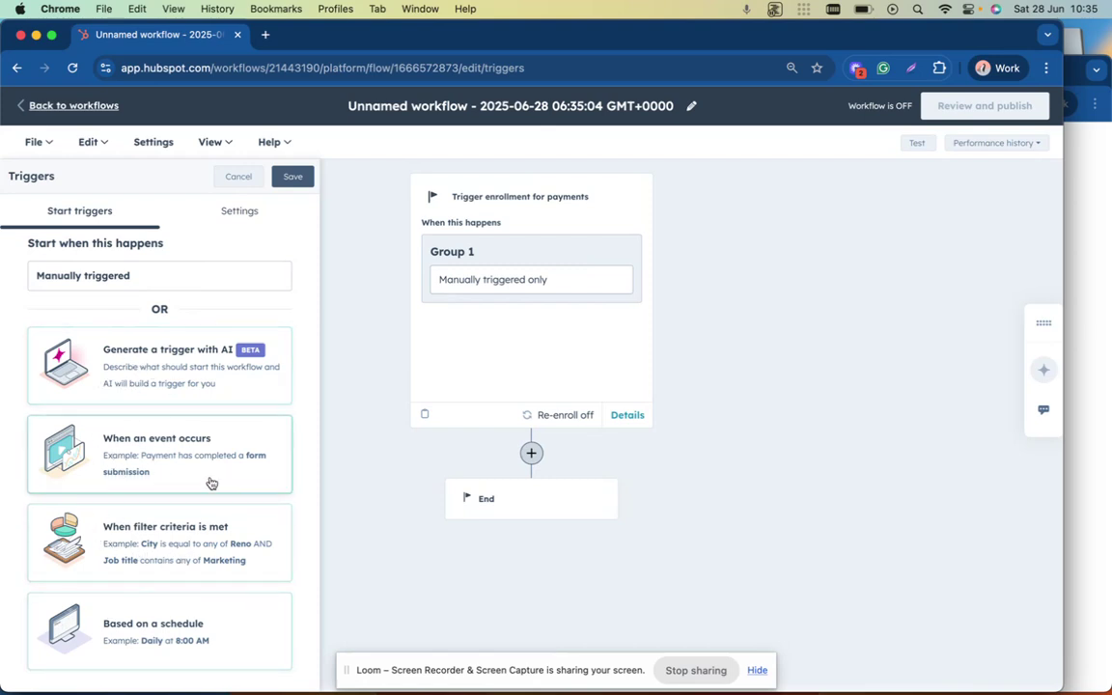
{"action": "left_click", "coordinate": [172, 529]}
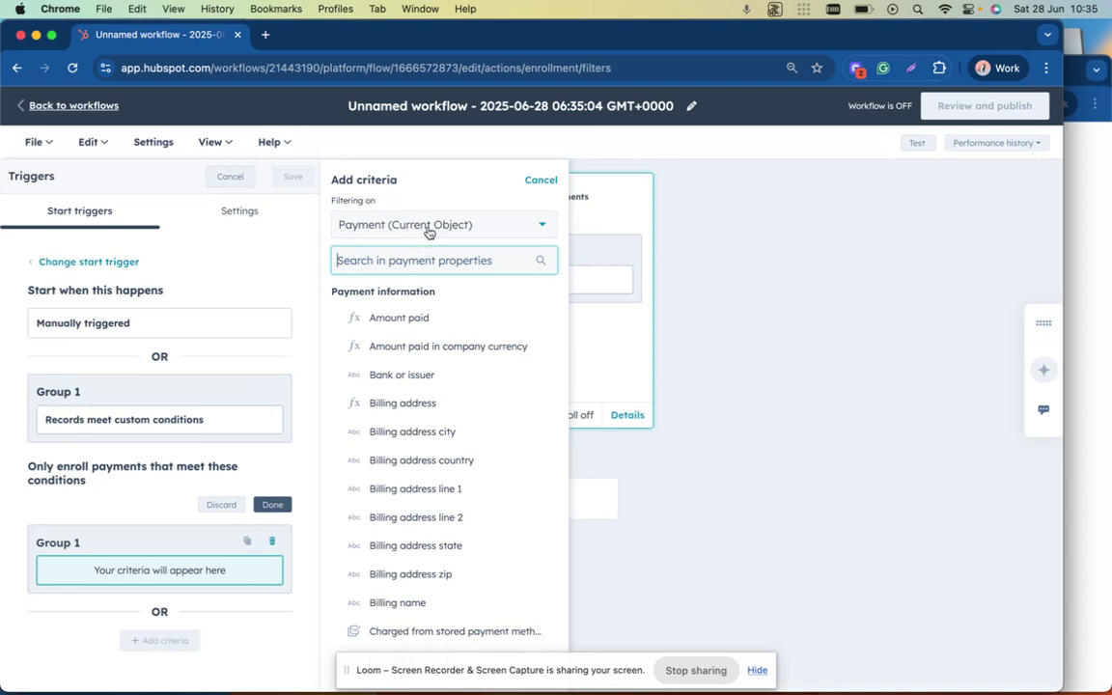
Add the payment criterion Status is any of Succeeded and save the trigger.
{"action": "type", "text": "sto"}
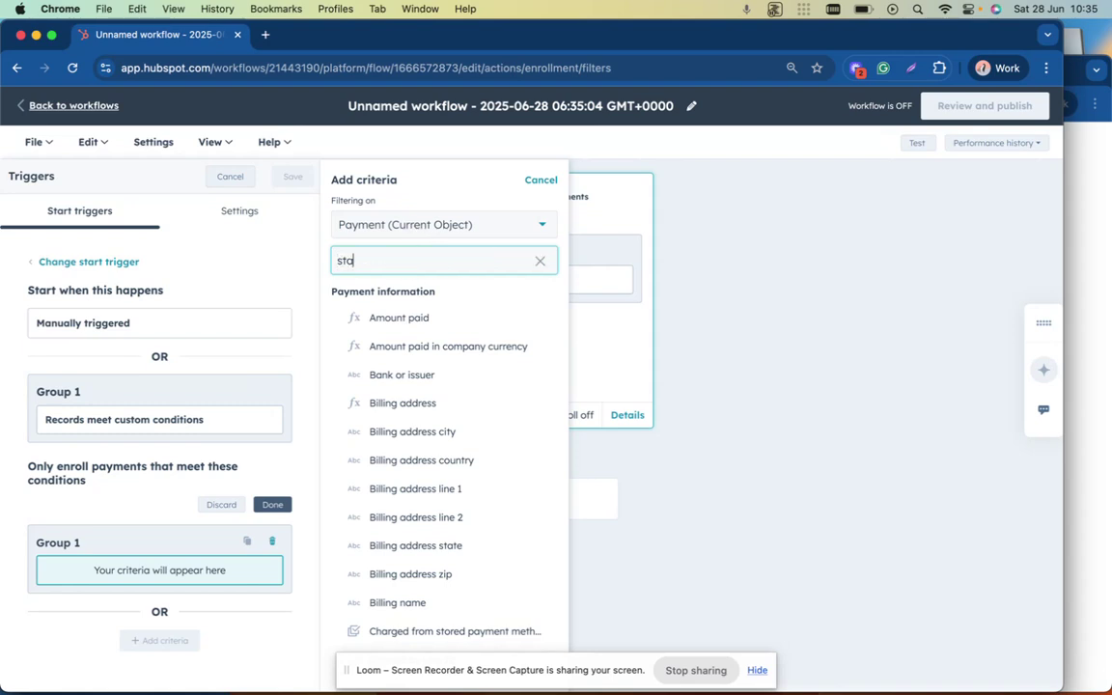
{"action": "type", "text": "t"}
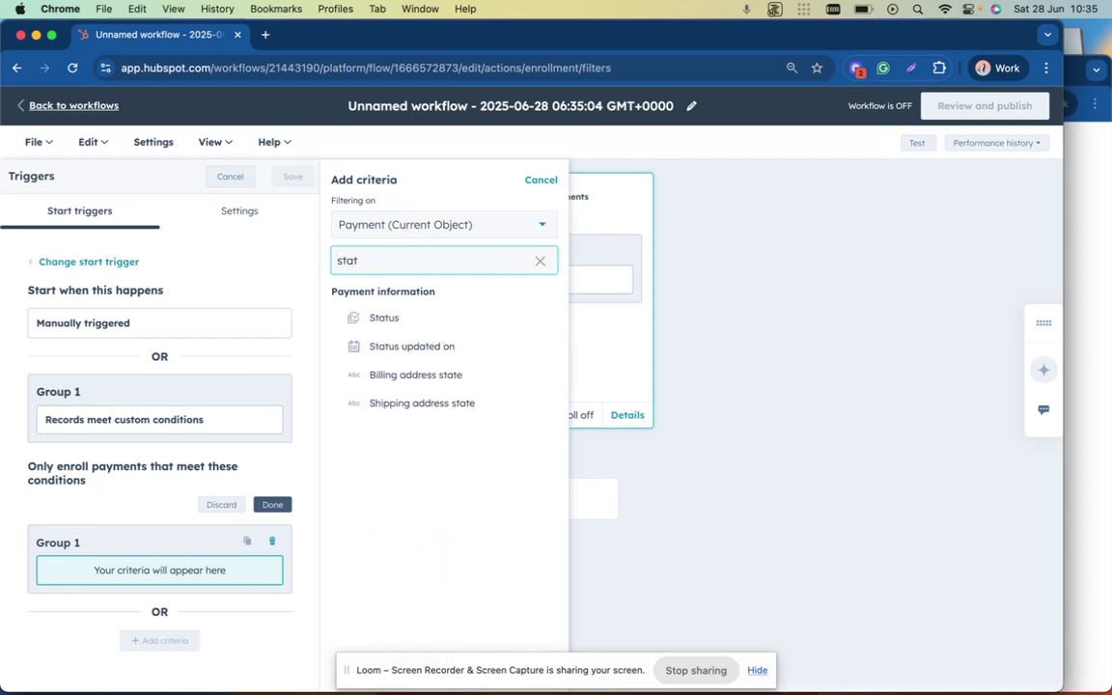
{"action": "left_click", "coordinate": [386, 321]}
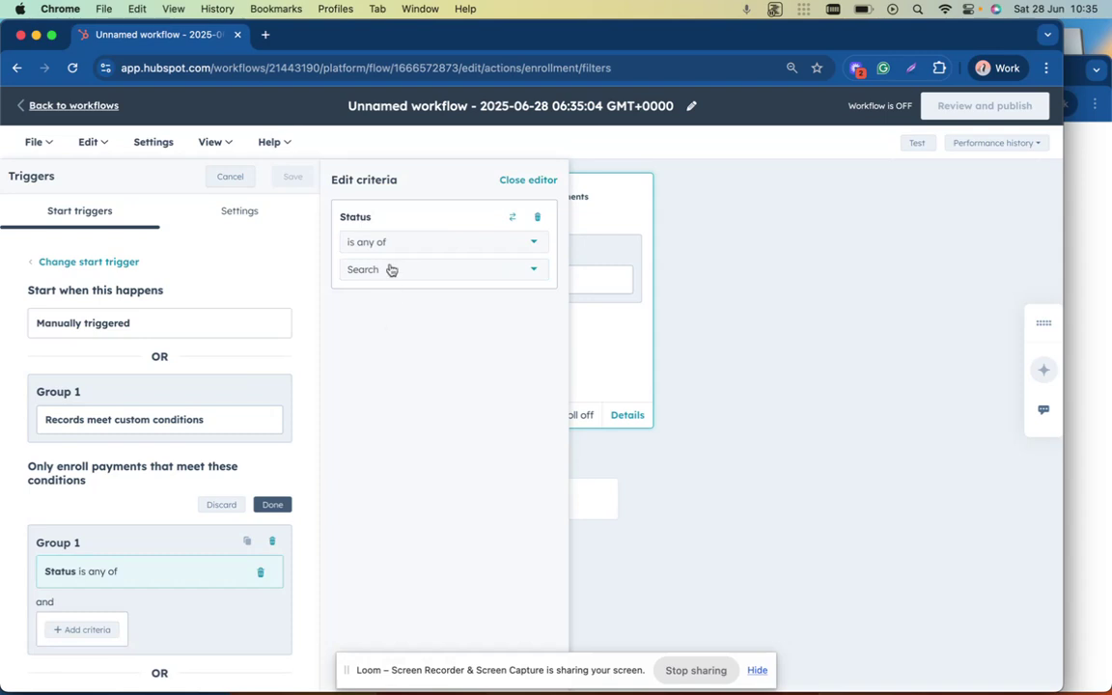
{"action": "left_click", "coordinate": [371, 273]}
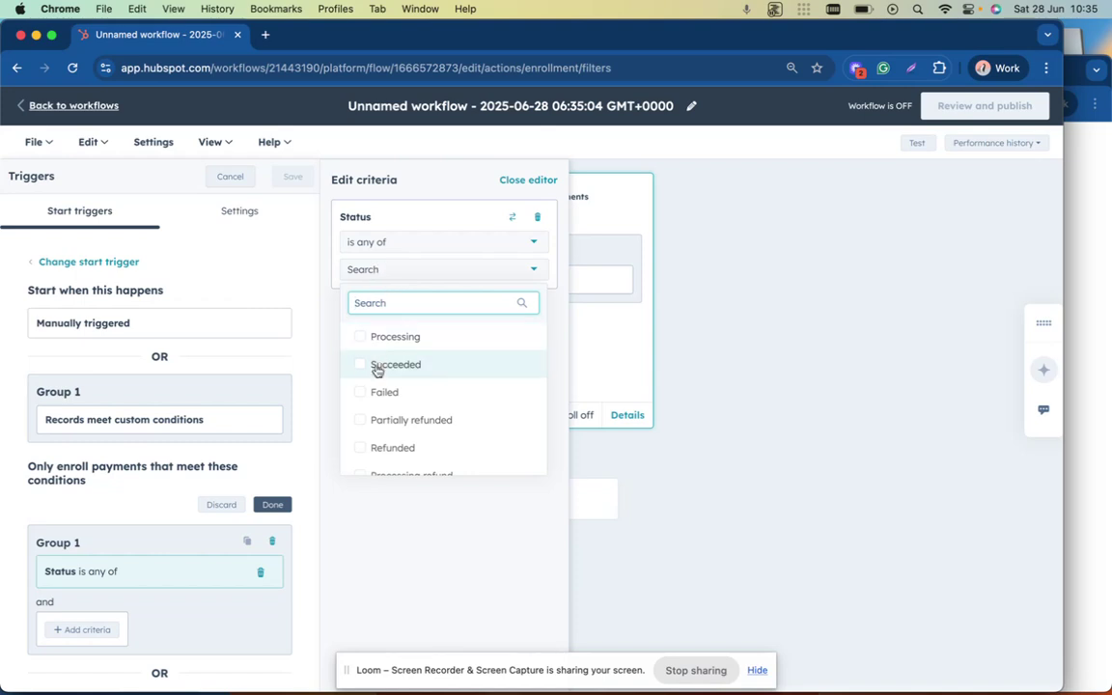
{"action": "left_click", "coordinate": [365, 367]}
{"action": "left_click", "coordinate": [322, 307]}
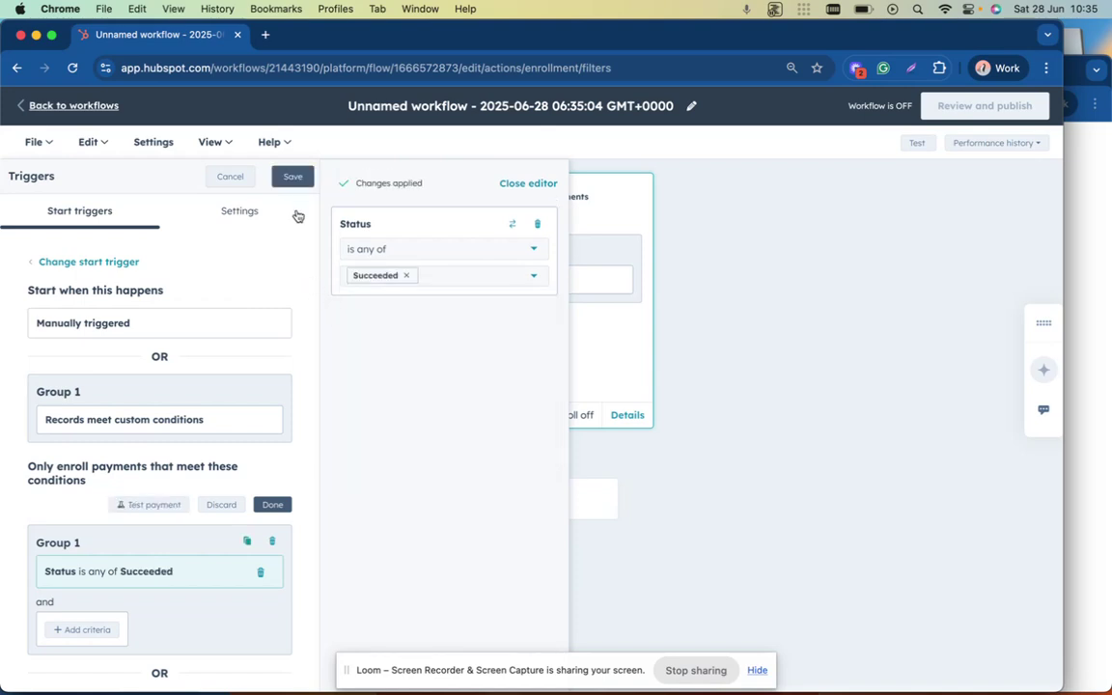
{"action": "left_click", "coordinate": [294, 177]}
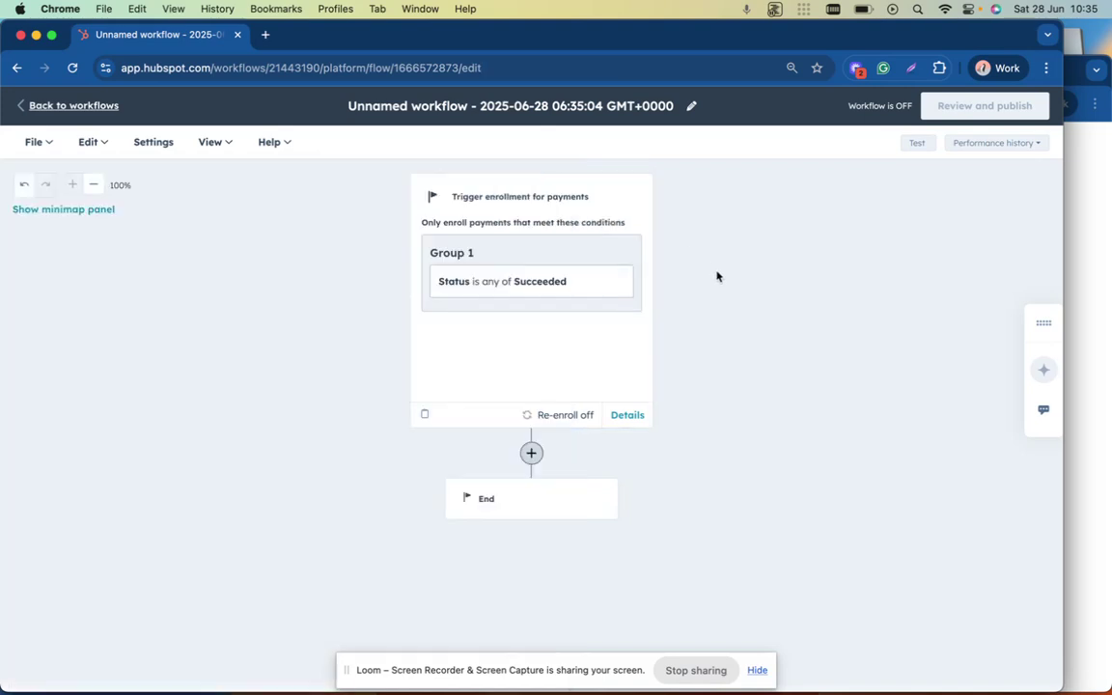
Add a Send internal email notification action directly after the payment trigger.
{"action": "scroll", "coordinate": [537, 363], "scroll_direction": "down", "scroll_amount": 1}
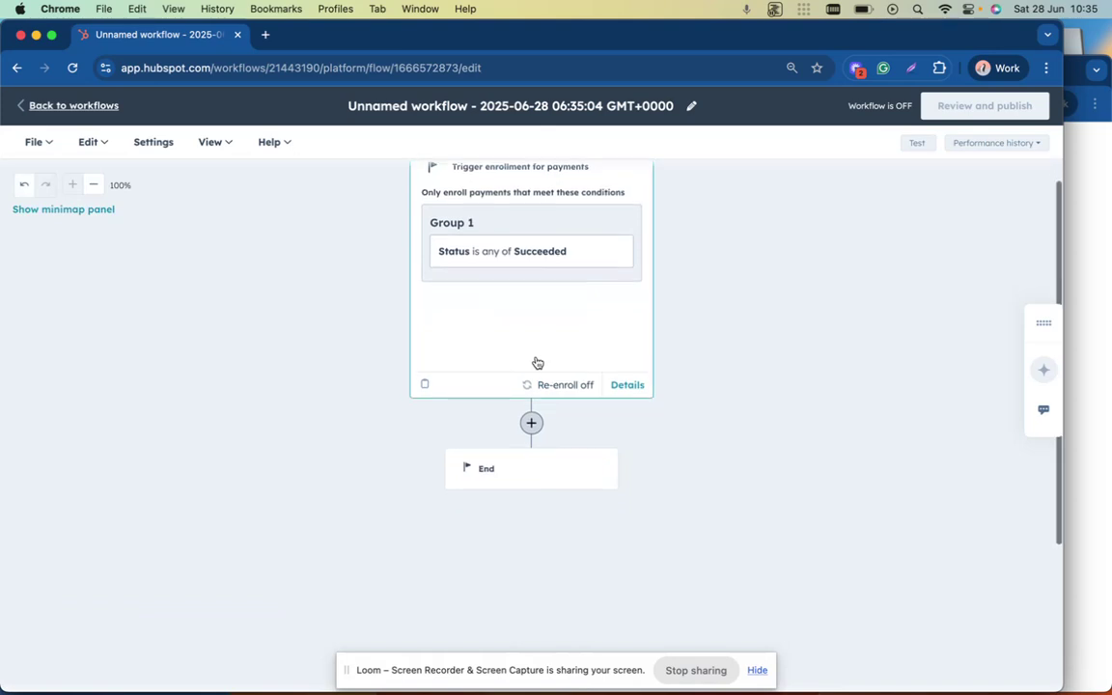
{"action": "left_click", "coordinate": [532, 421]}
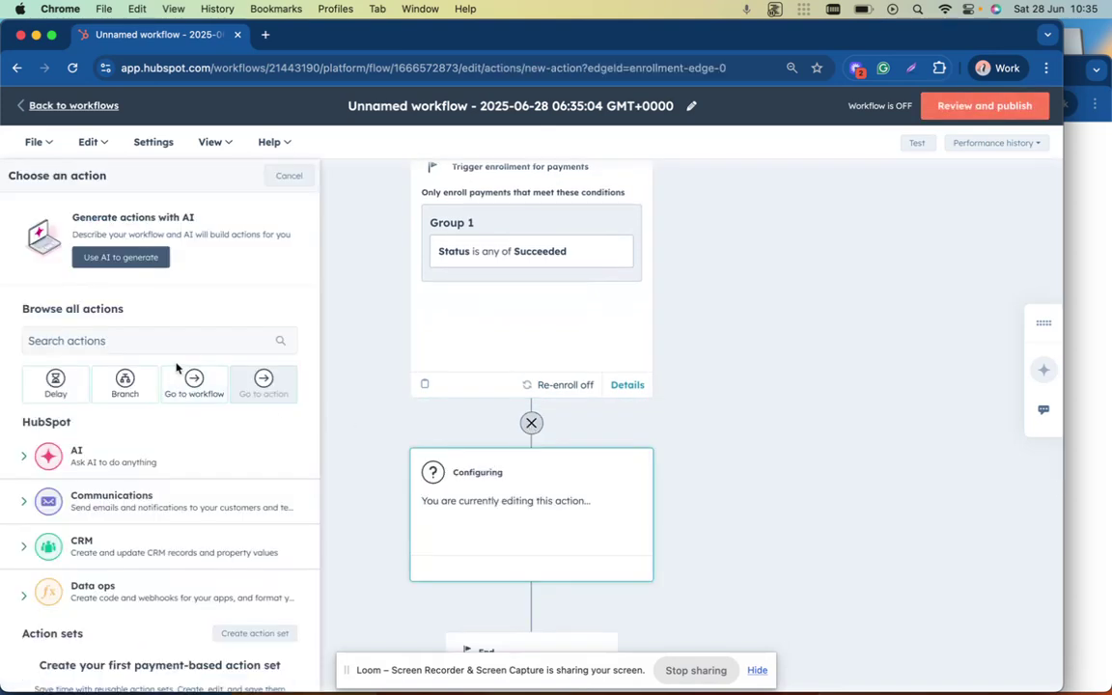
{"action": "left_click", "coordinate": [163, 343]}
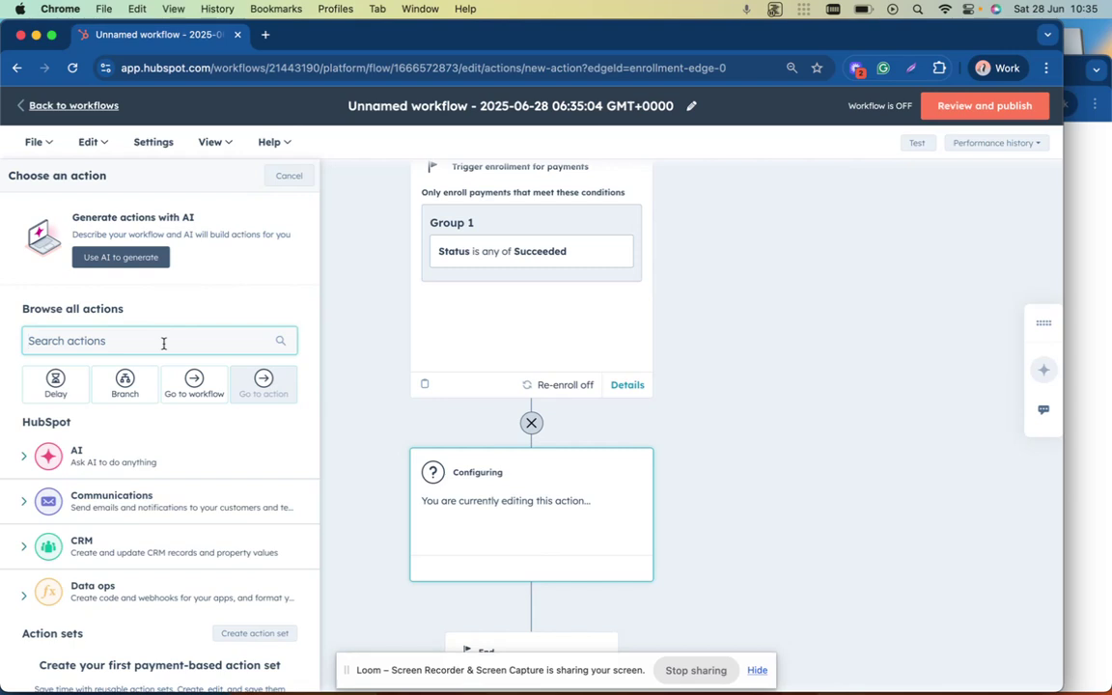
{"action": "type", "text": "send"}
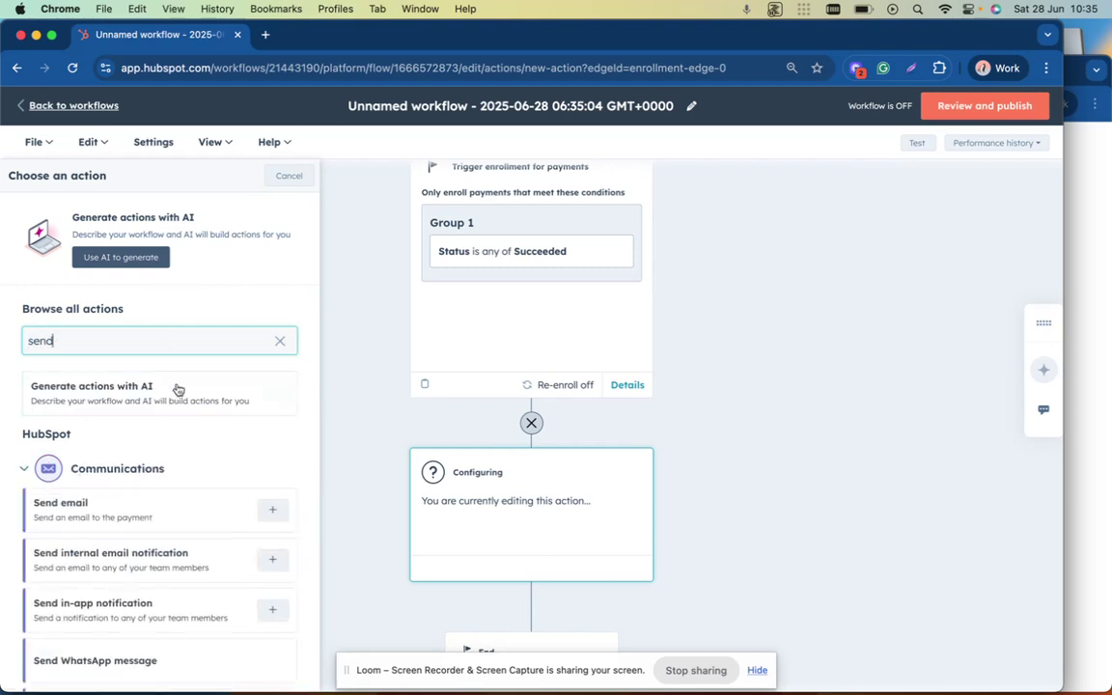
{"action": "left_click", "coordinate": [134, 564]}
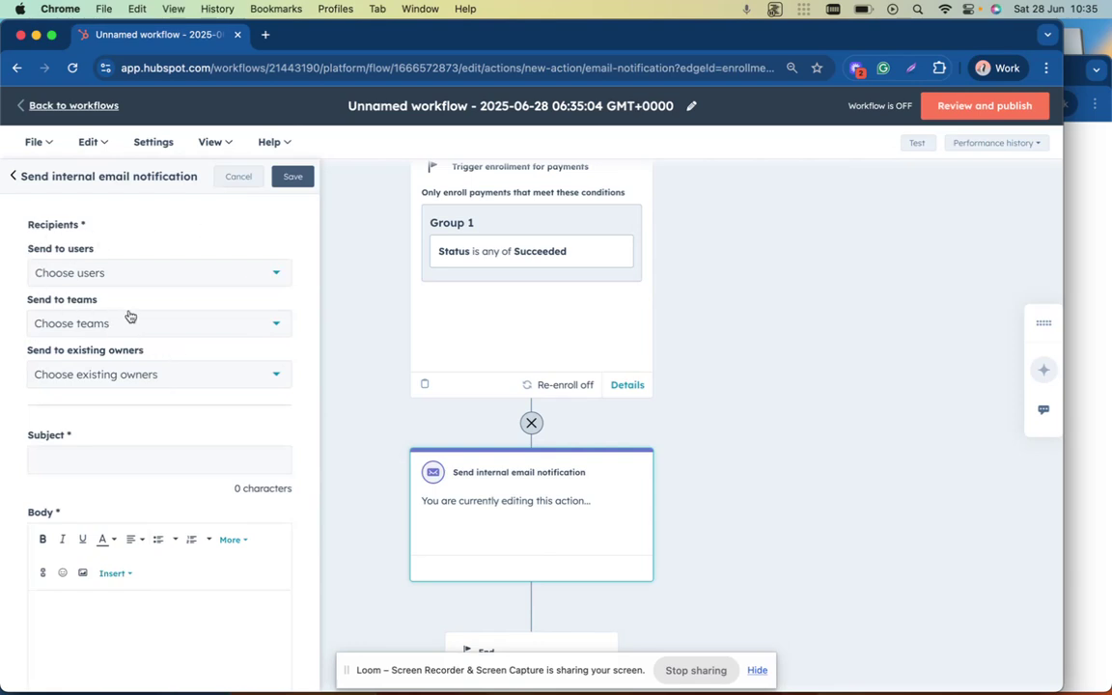
Set the notification's recipient to the existing owner property Owner.
{"action": "left_click", "coordinate": [159, 376]}
{"action": "left_click", "coordinate": [80, 411]}
{"action": "left_click", "coordinate": [12, 390]}
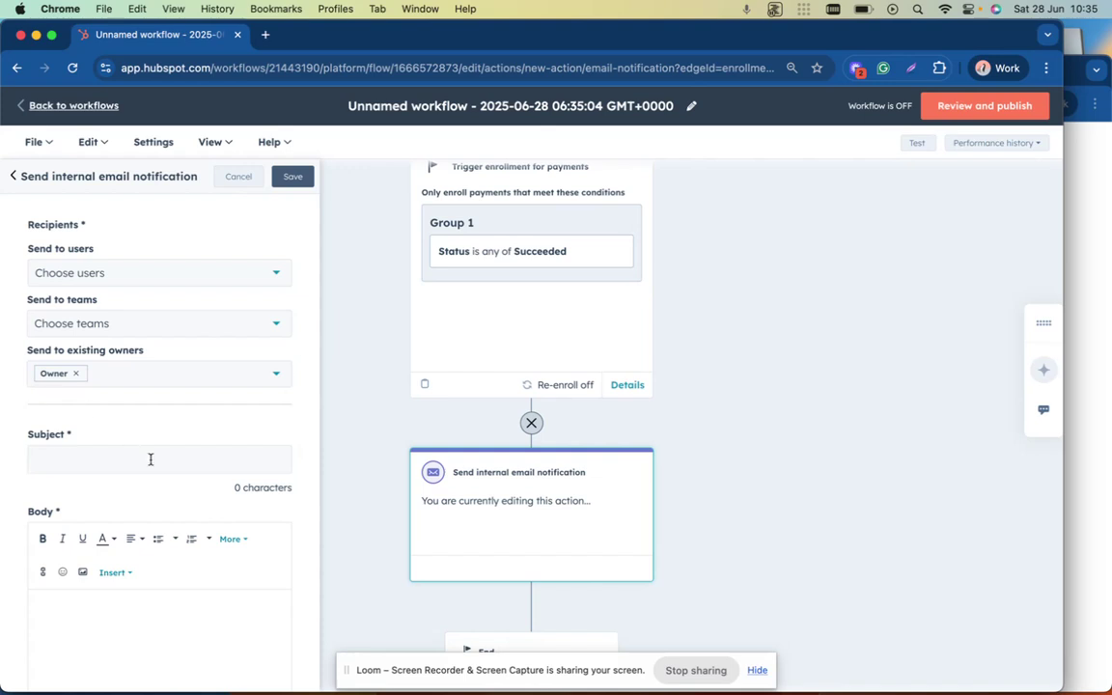
Enter "Payment has been made" as the notification's subject.
{"action": "scroll", "coordinate": [135, 449], "scroll_direction": "down", "scroll_amount": 1}
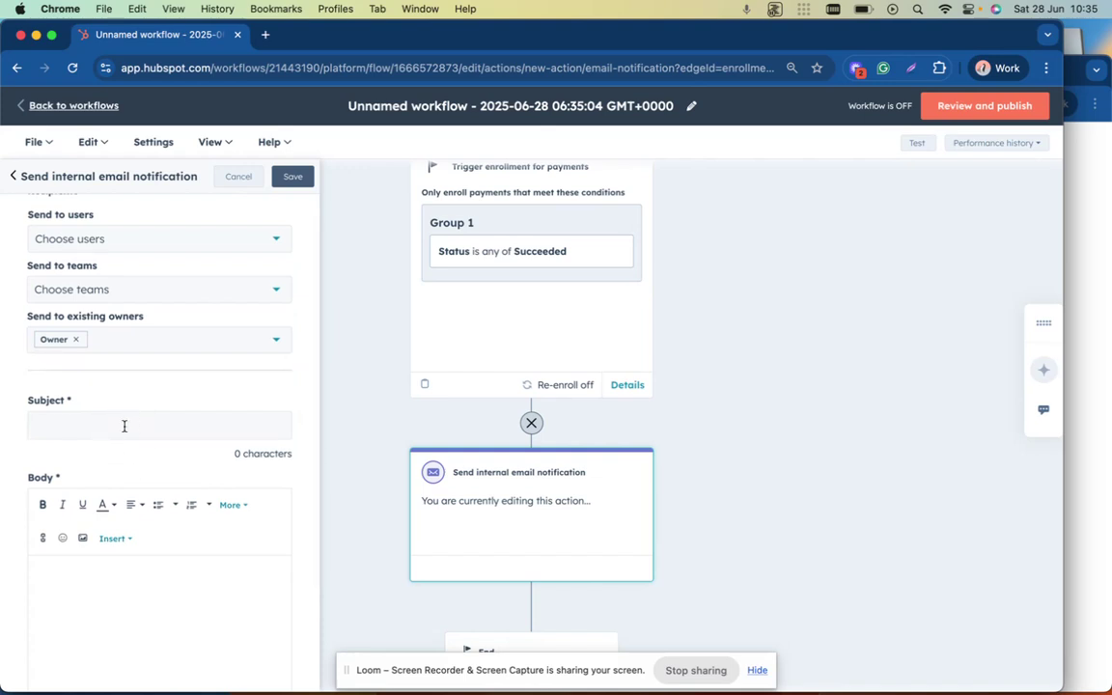
{"action": "left_click", "coordinate": [123, 426]}
{"action": "type", "text": "PA"}
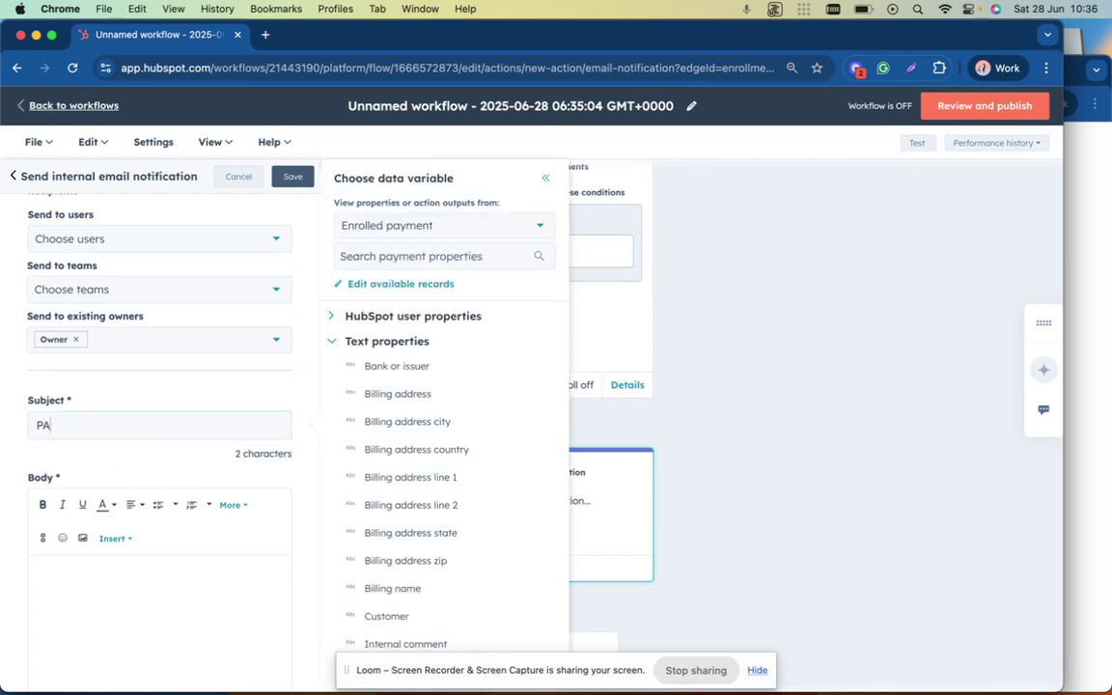
{"action": "key", "text": "BackSpace"}
{"action": "type", "text": "ayment has been made"}
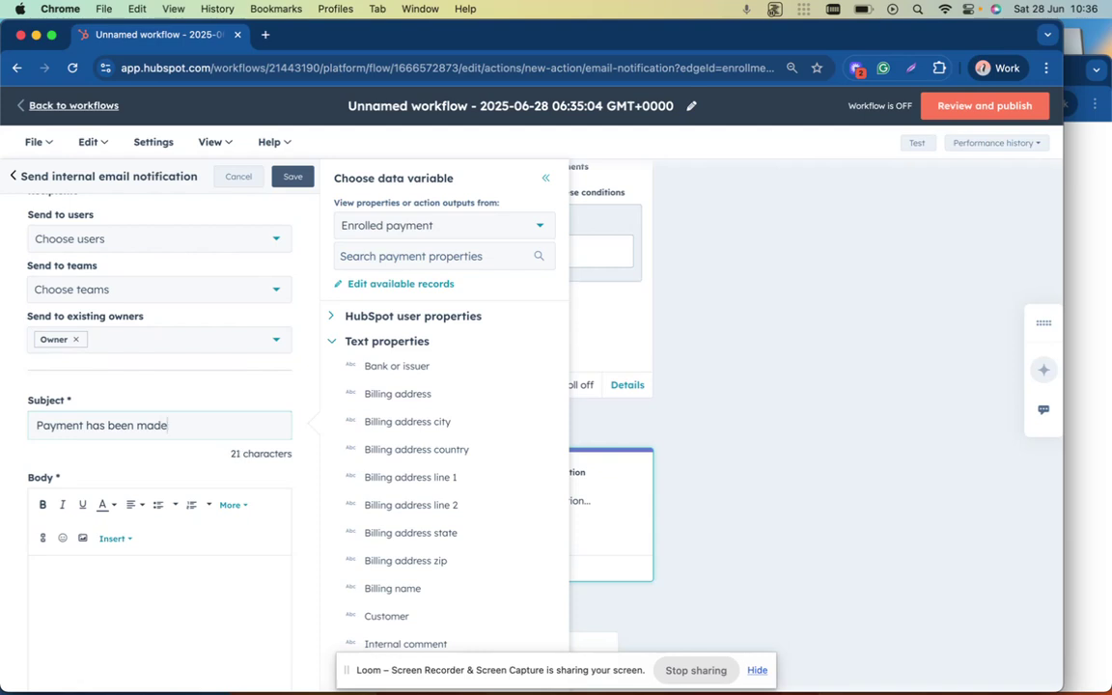
Write the body "This is to inform that one of your customer you are managing just made a payment" and save the notification.
{"action": "left_click", "coordinate": [119, 569]}
{"action": "type", "text": "This is to inform that one your"}
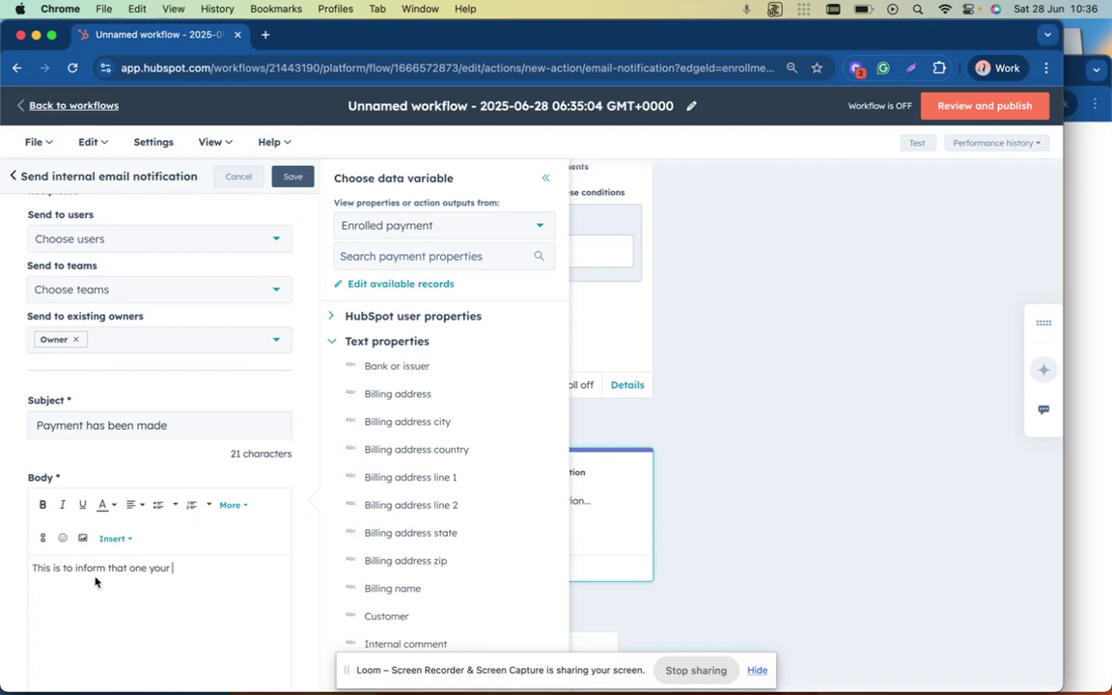
{"action": "left_click", "coordinate": [148, 567]}
{"action": "type", "text": "of"}
{"action": "left_click", "coordinate": [194, 567]}
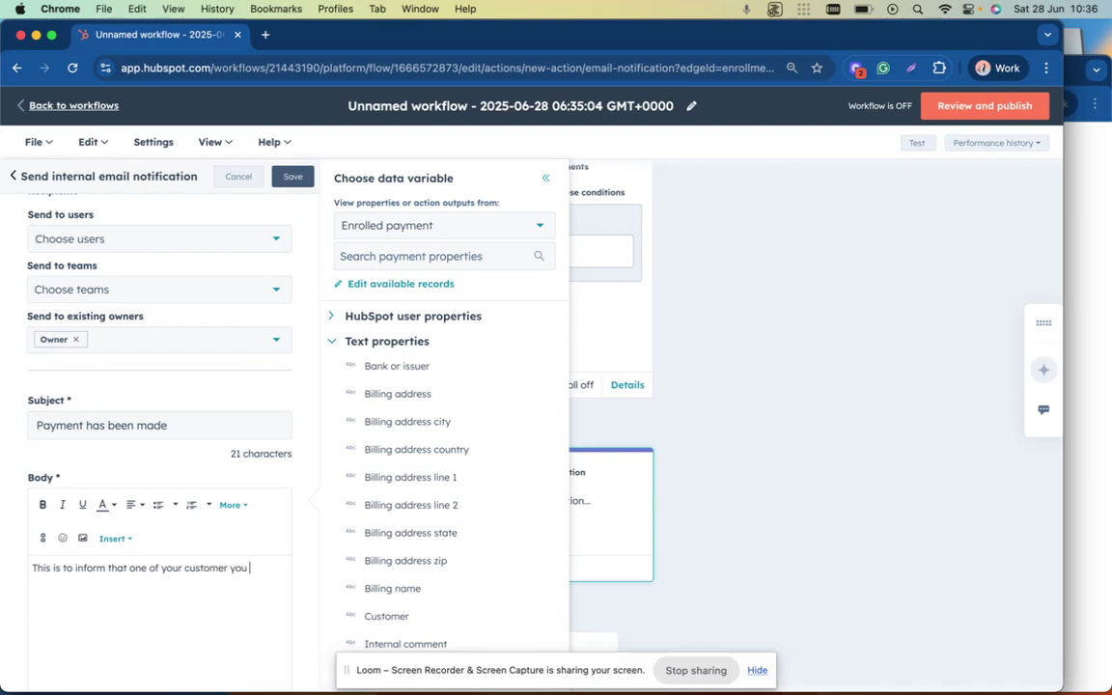
{"action": "type", "text": "mam"}
{"action": "key", "text": "BackSpace"}
{"action": "type", "text": "naging just made"}
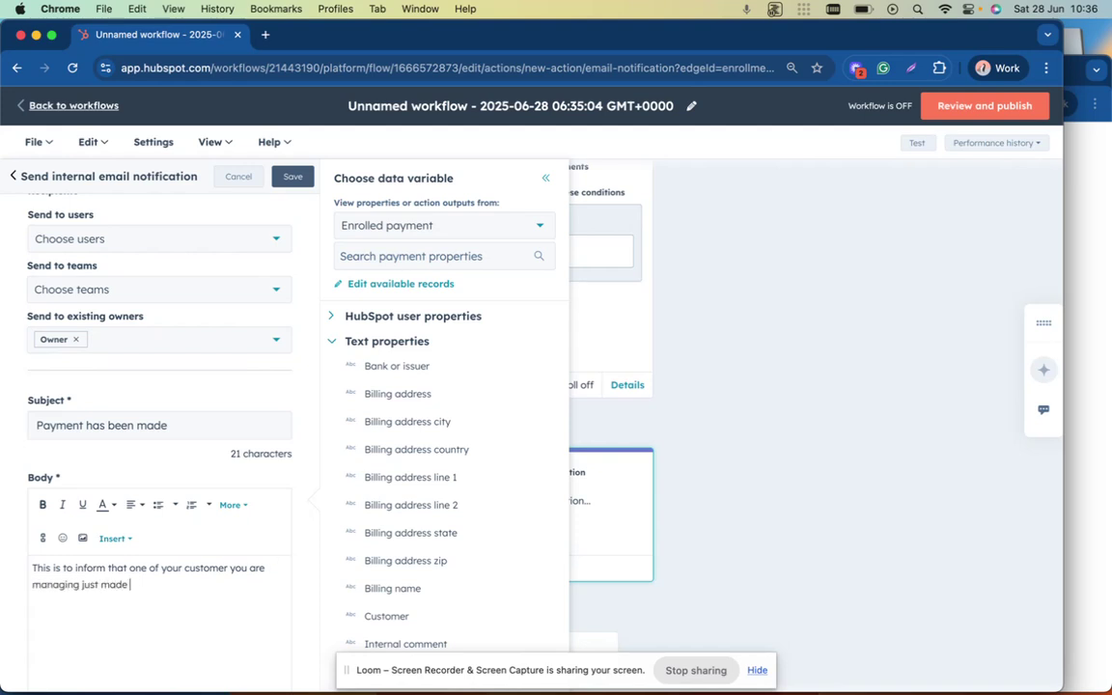
{"action": "type", "text": " a payment"}
{"action": "left_click", "coordinate": [292, 176]}
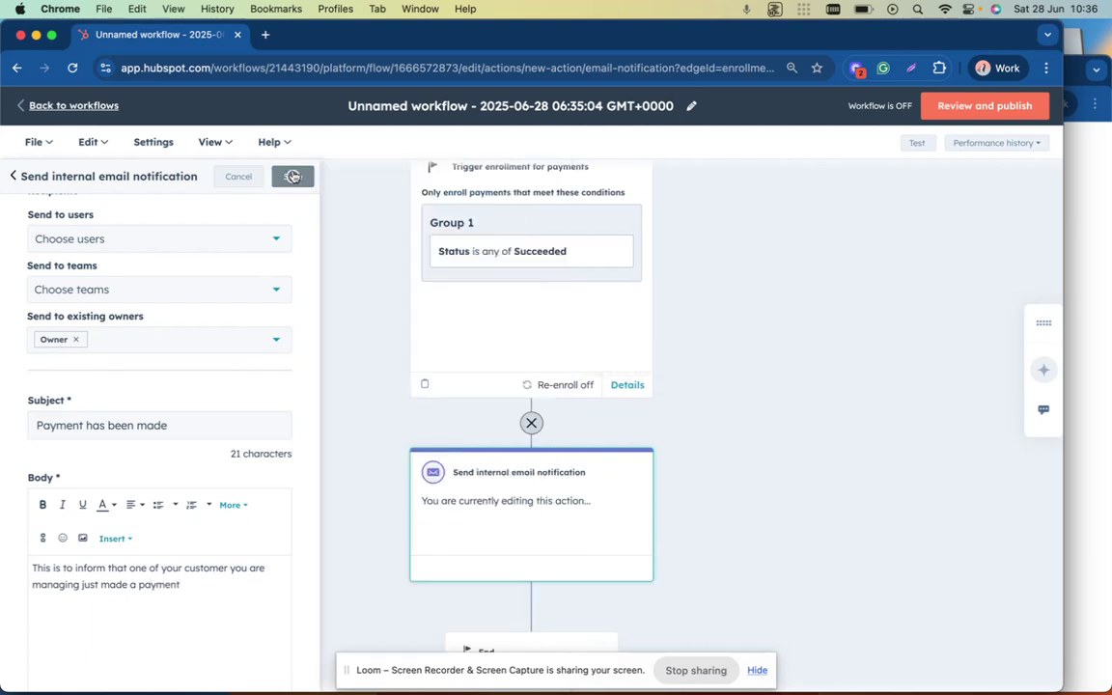
Add a Send email action after the internal email notification.
{"action": "scroll", "coordinate": [541, 425], "scroll_direction": "down", "scroll_amount": 2}
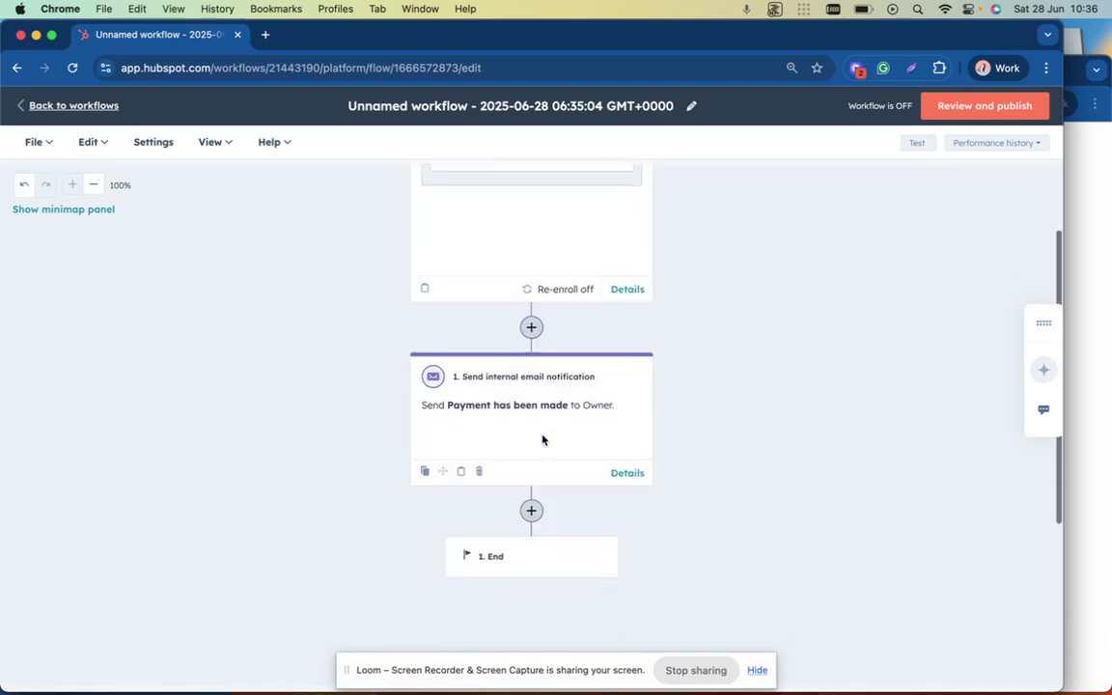
{"action": "scroll", "coordinate": [529, 352], "scroll_direction": "up", "scroll_amount": 1}
{"action": "scroll", "coordinate": [529, 333], "scroll_direction": "down", "scroll_amount": 2}
{"action": "scroll", "coordinate": [529, 335], "scroll_direction": "up", "scroll_amount": 1}
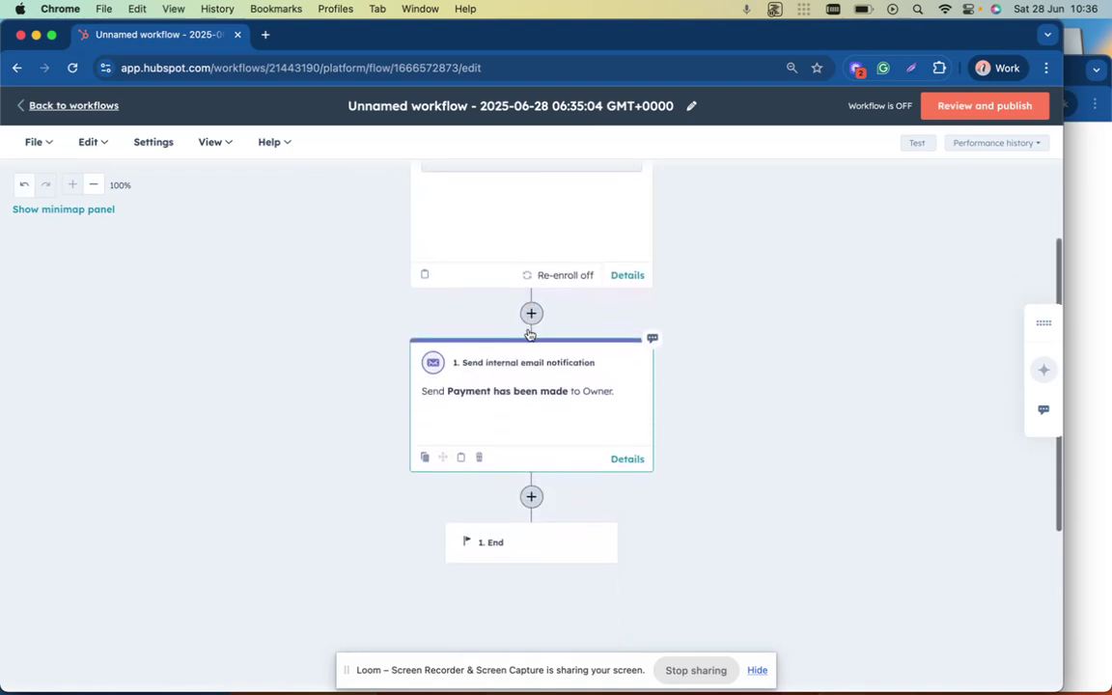
{"action": "scroll", "coordinate": [494, 378], "scroll_direction": "down", "scroll_amount": 2}
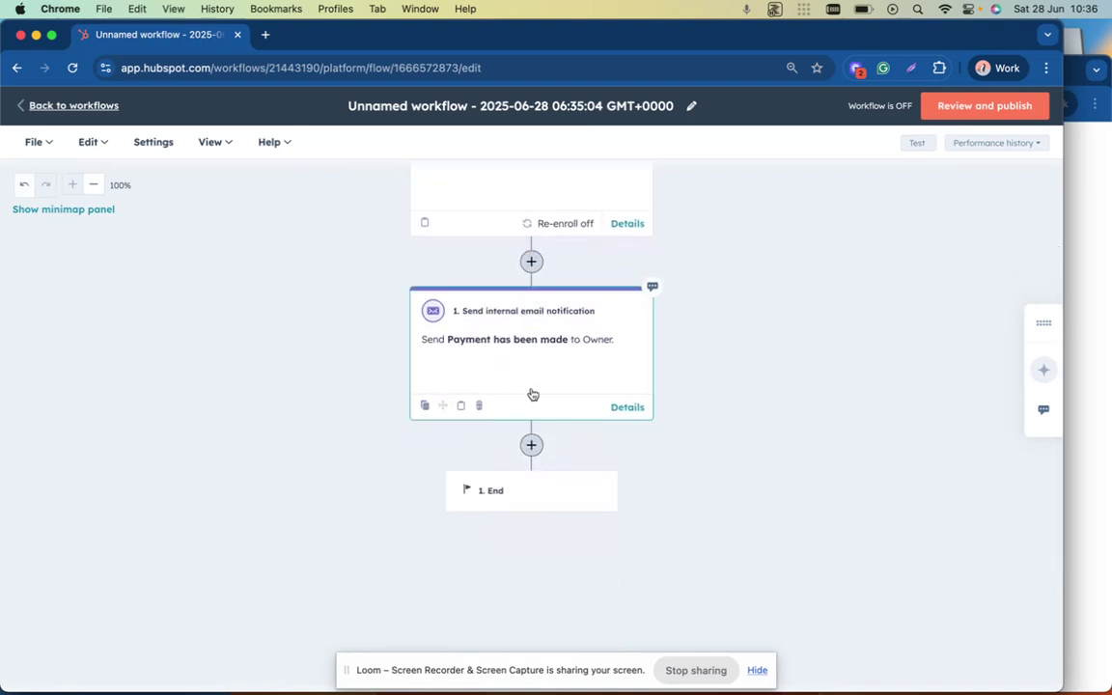
{"action": "left_click", "coordinate": [531, 445]}
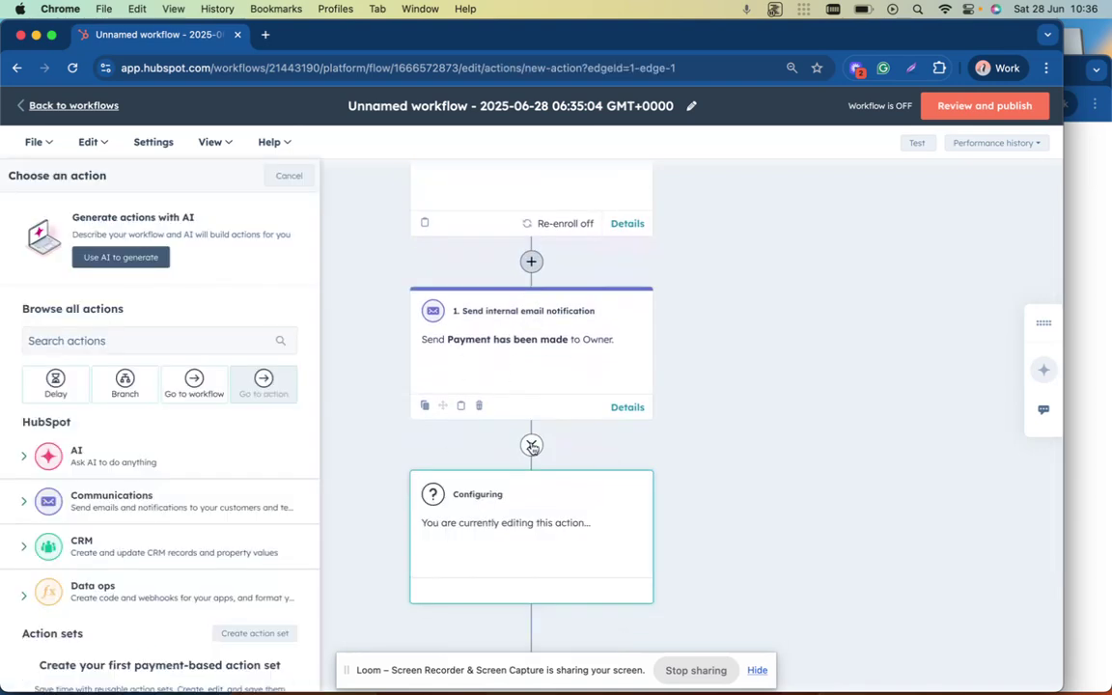
{"action": "left_click", "coordinate": [149, 339]}
{"action": "type", "text": "send"}
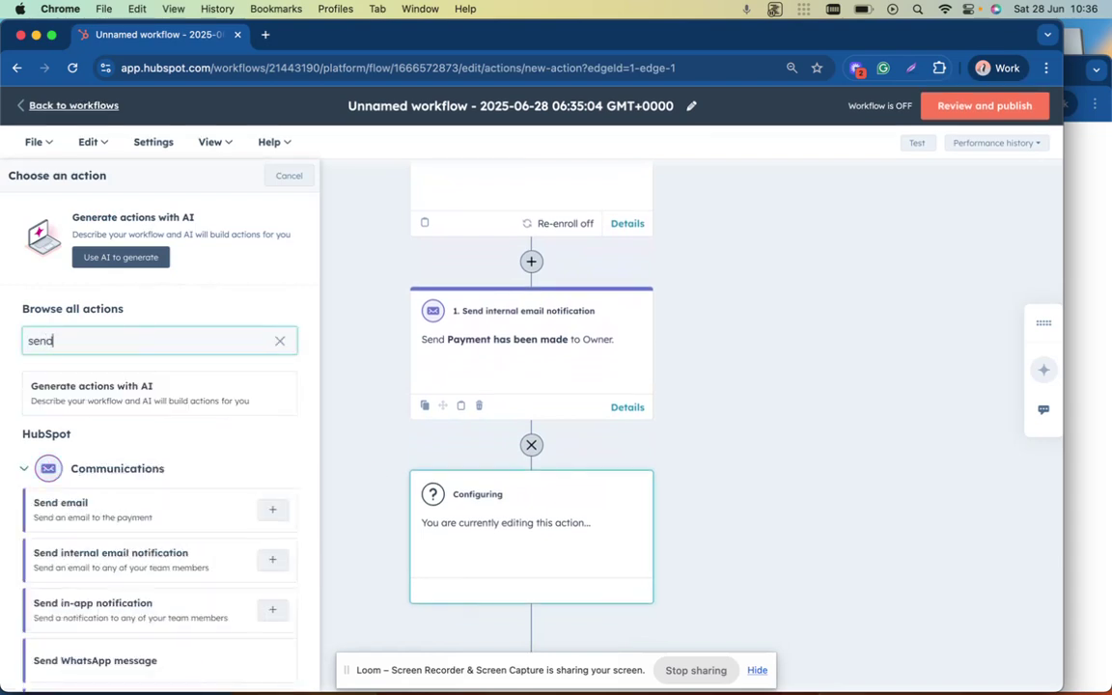
{"action": "left_click", "coordinate": [167, 506]}
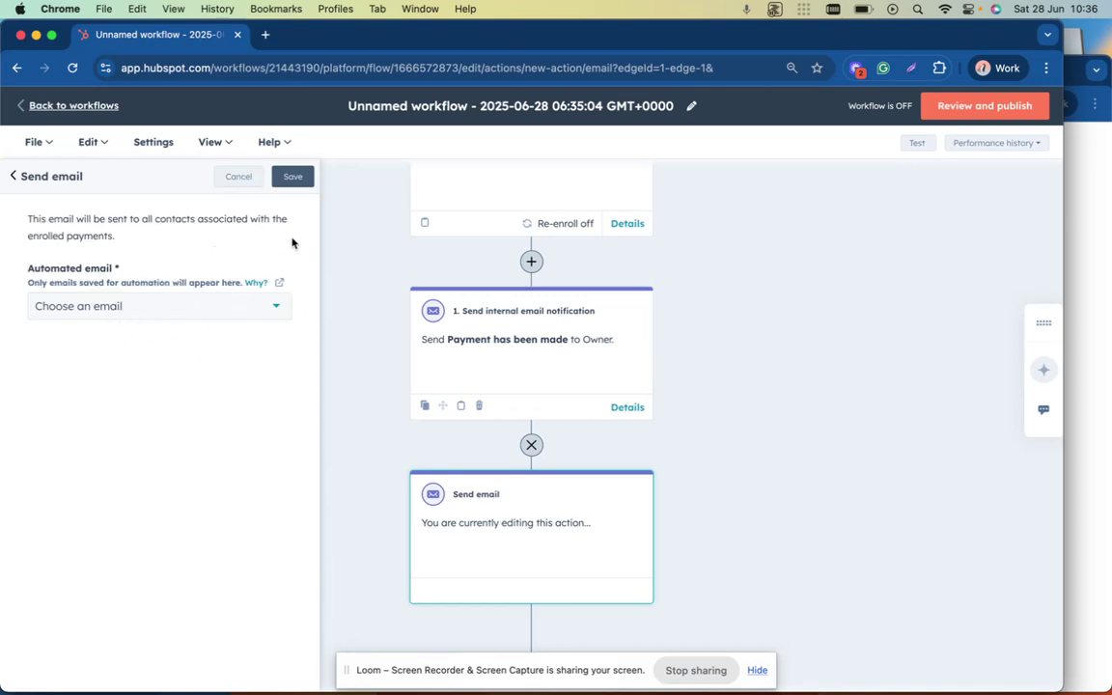
Save the Send email action without choosing an automated email.
{"action": "left_click", "coordinate": [292, 177]}
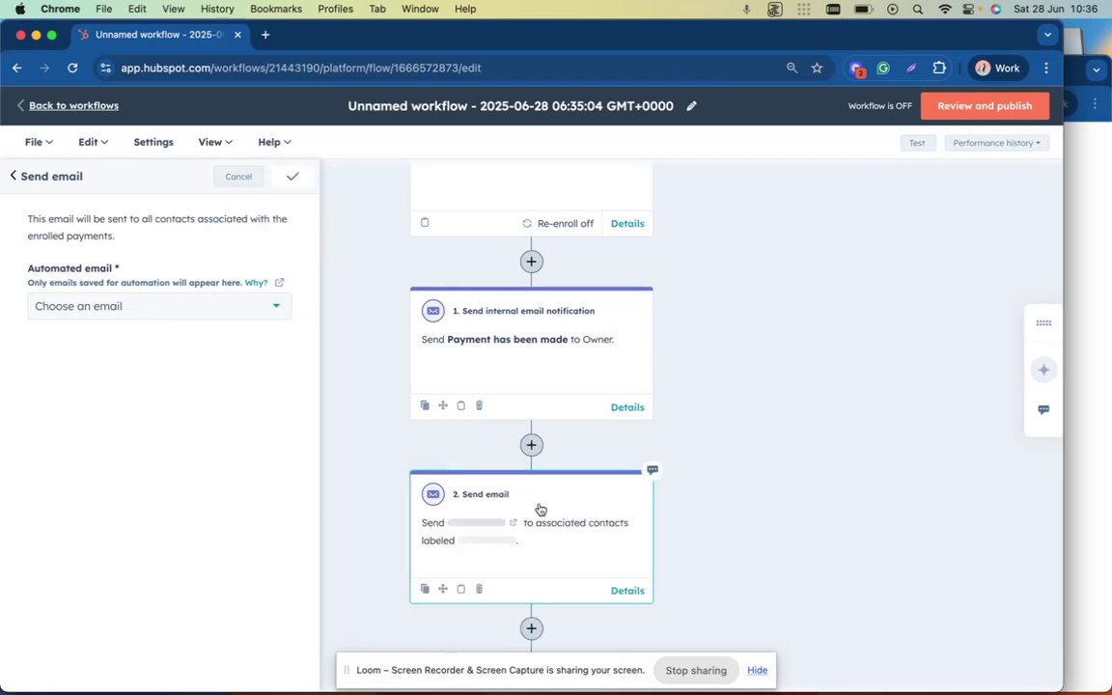
{"action": "scroll", "coordinate": [558, 569], "scroll_direction": "down", "scroll_amount": 2}
{"action": "scroll", "coordinate": [555, 582], "scroll_direction": "down", "scroll_amount": 1}
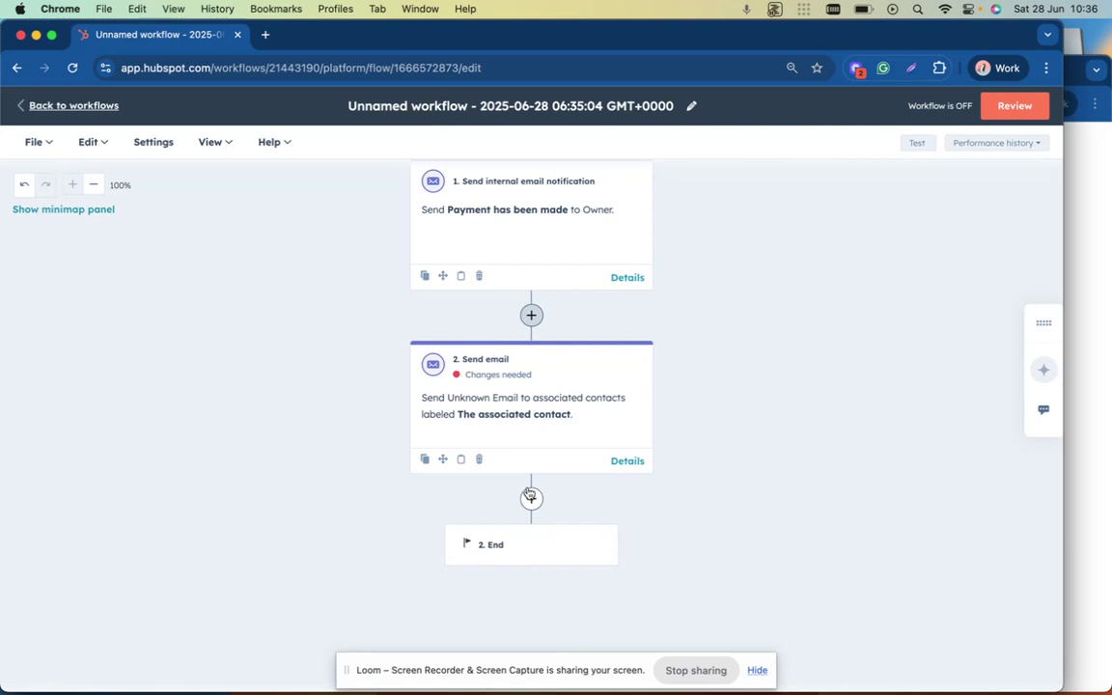
Add a Create task action after the Send email action, searching the actions for "creat".
{"action": "left_click", "coordinate": [532, 498]}
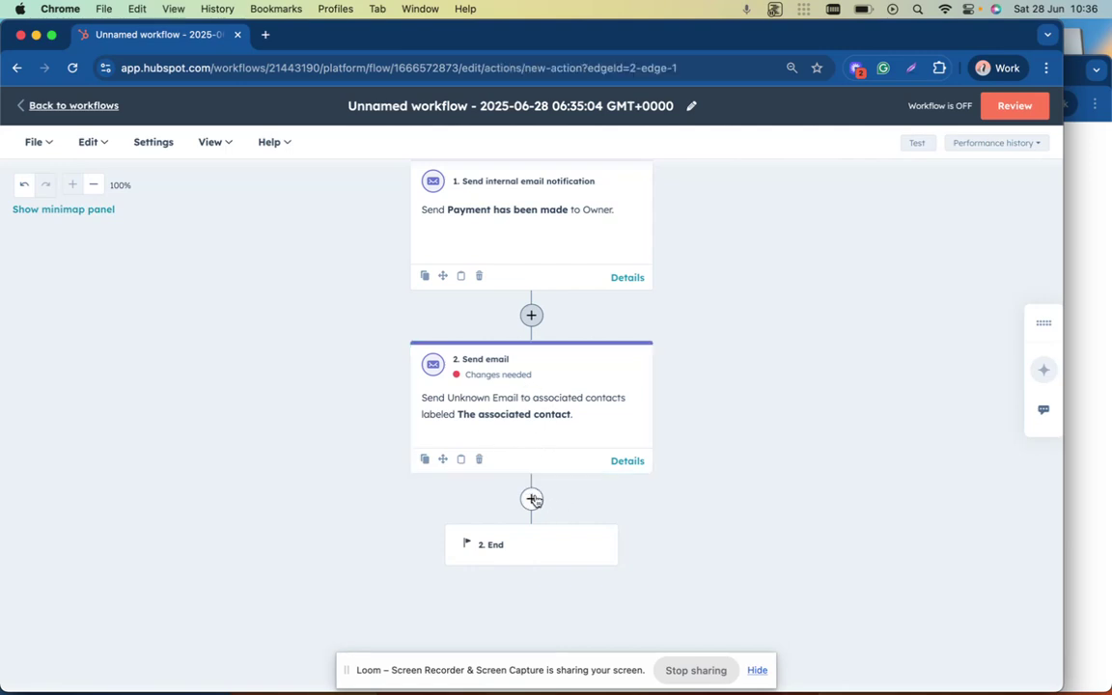
{"action": "scroll", "coordinate": [249, 502], "scroll_direction": "down", "scroll_amount": 3}
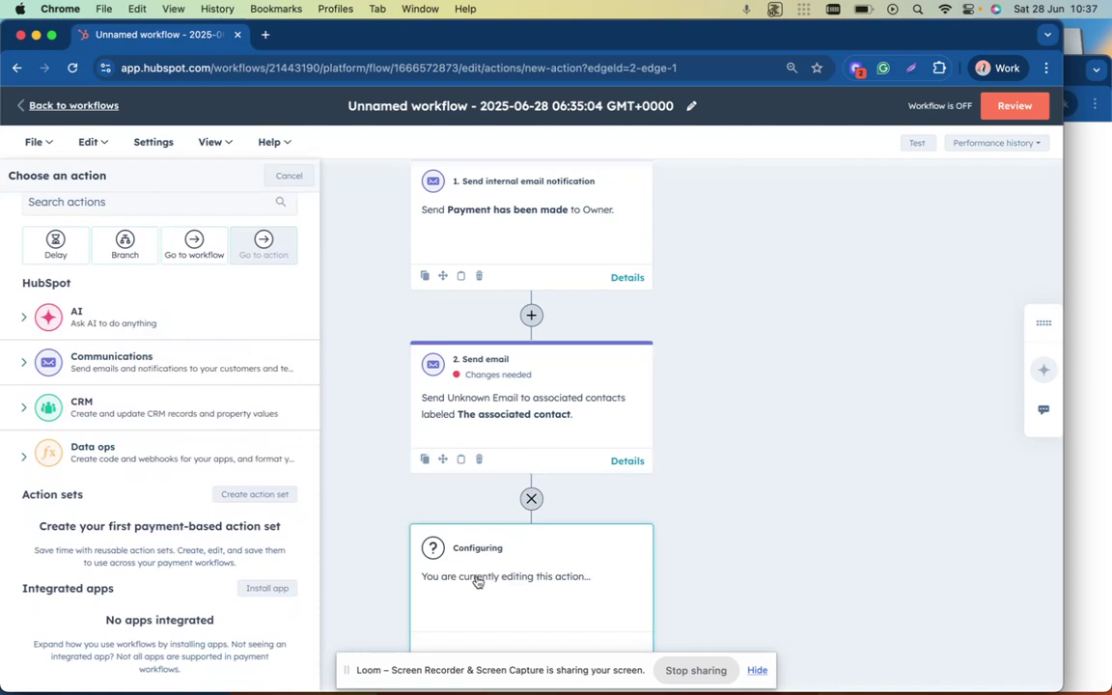
{"action": "scroll", "coordinate": [477, 581], "scroll_direction": "down", "scroll_amount": 3}
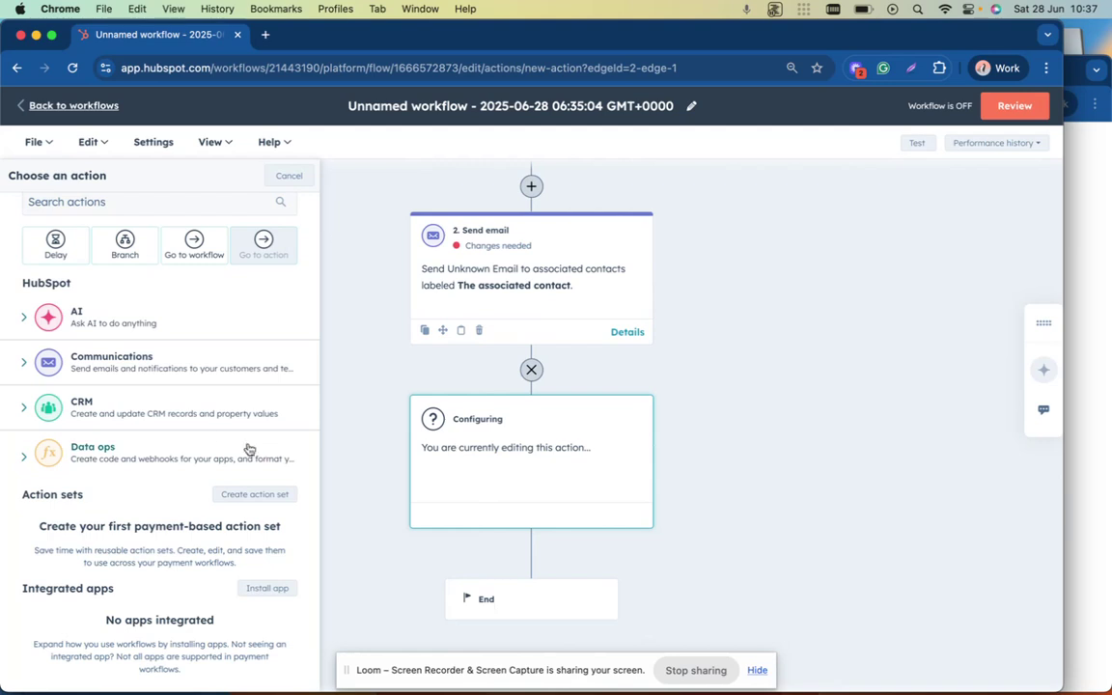
{"action": "left_click", "coordinate": [118, 203]}
{"action": "type", "text": "creat"}
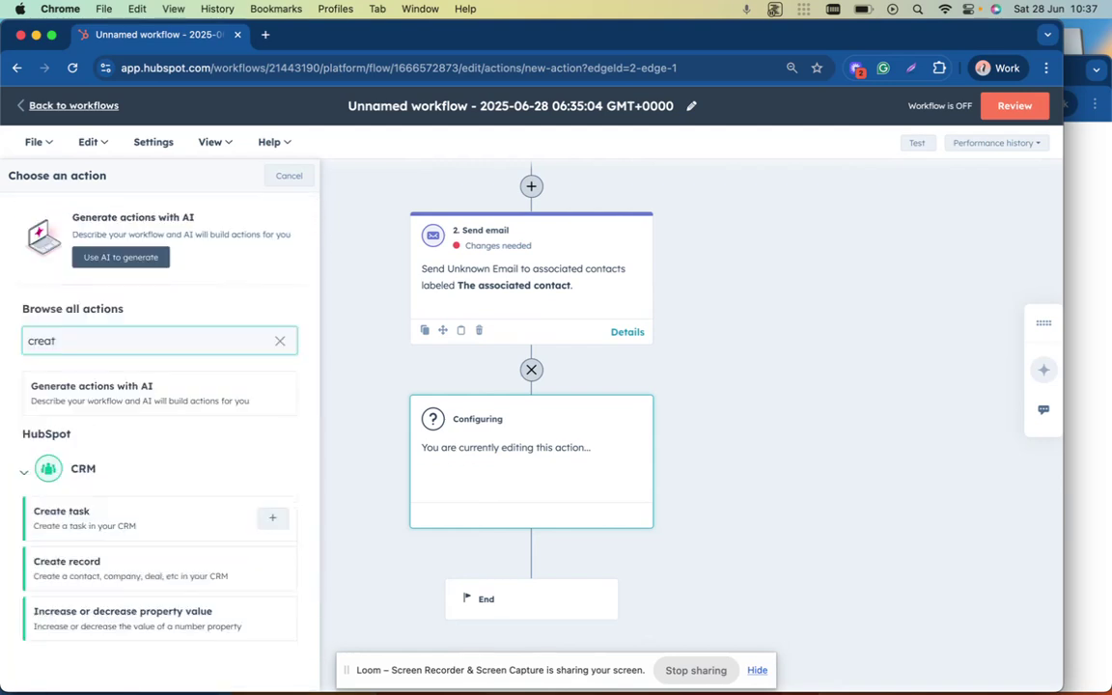
{"action": "left_click", "coordinate": [124, 521]}
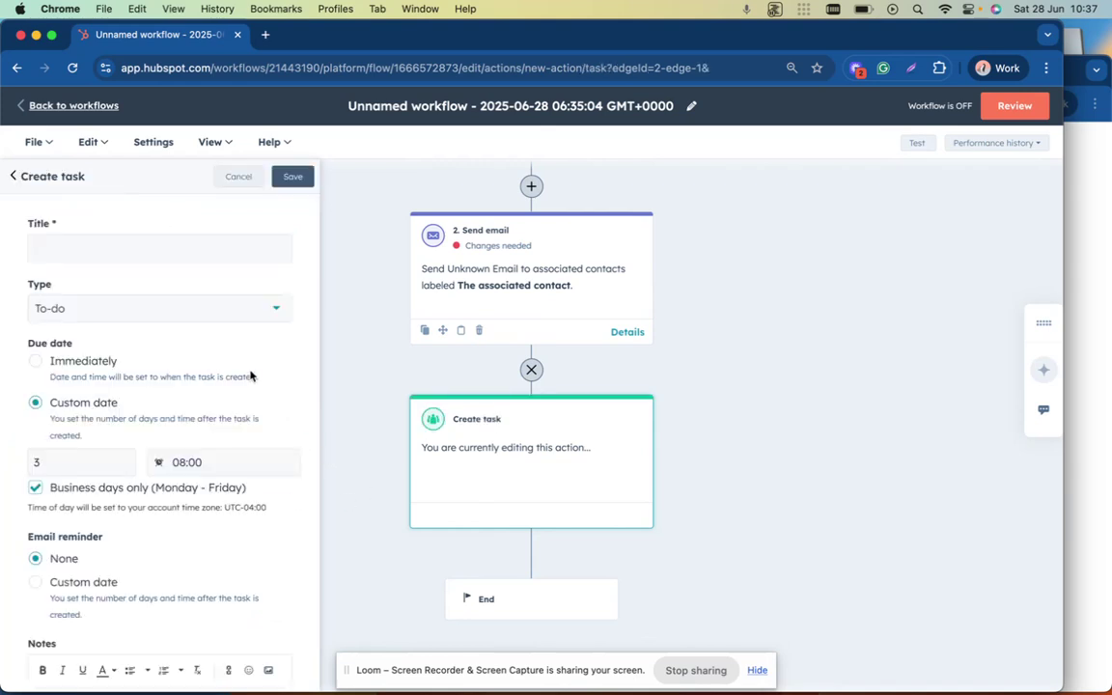
Enter "Next Step" as the task's title.
{"action": "scroll", "coordinate": [248, 373], "scroll_direction": "down", "scroll_amount": 1}
{"action": "left_click", "coordinate": [192, 224]}
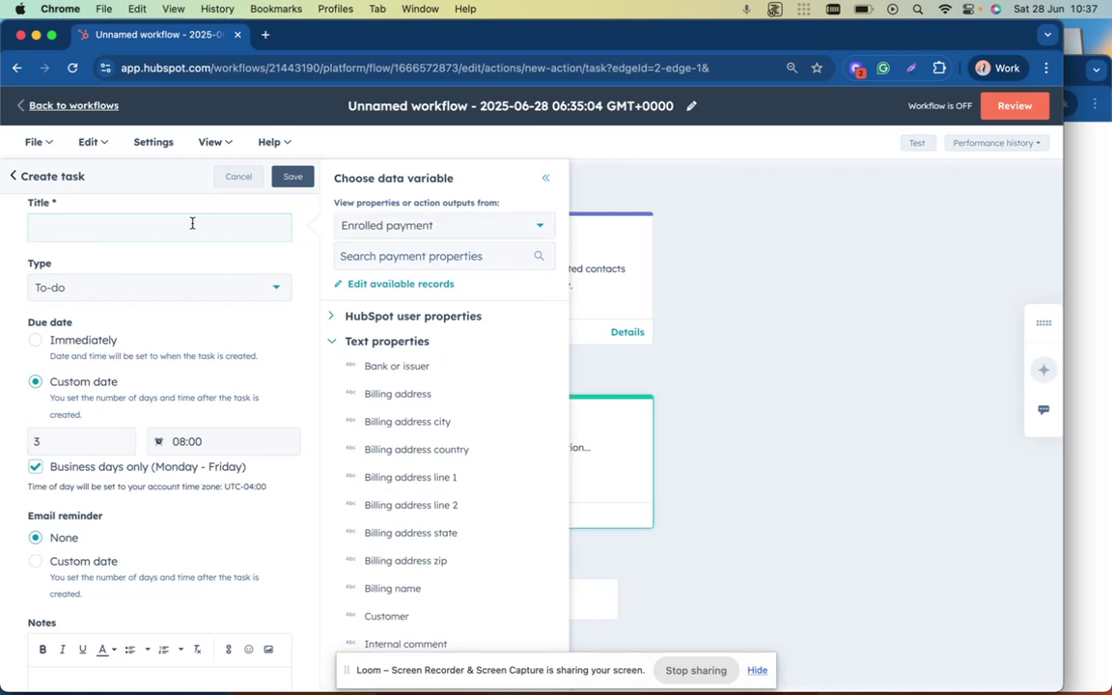
{"action": "type", "text": "Next Step"}
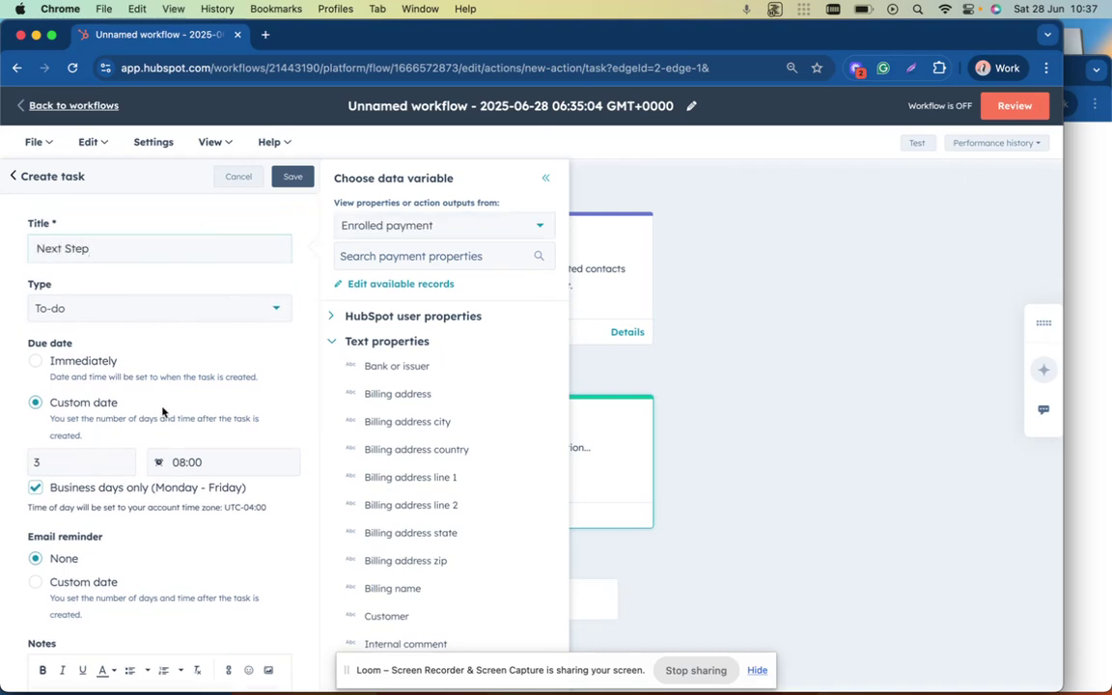
{"action": "scroll", "coordinate": [161, 386], "scroll_direction": "down", "scroll_amount": 7}
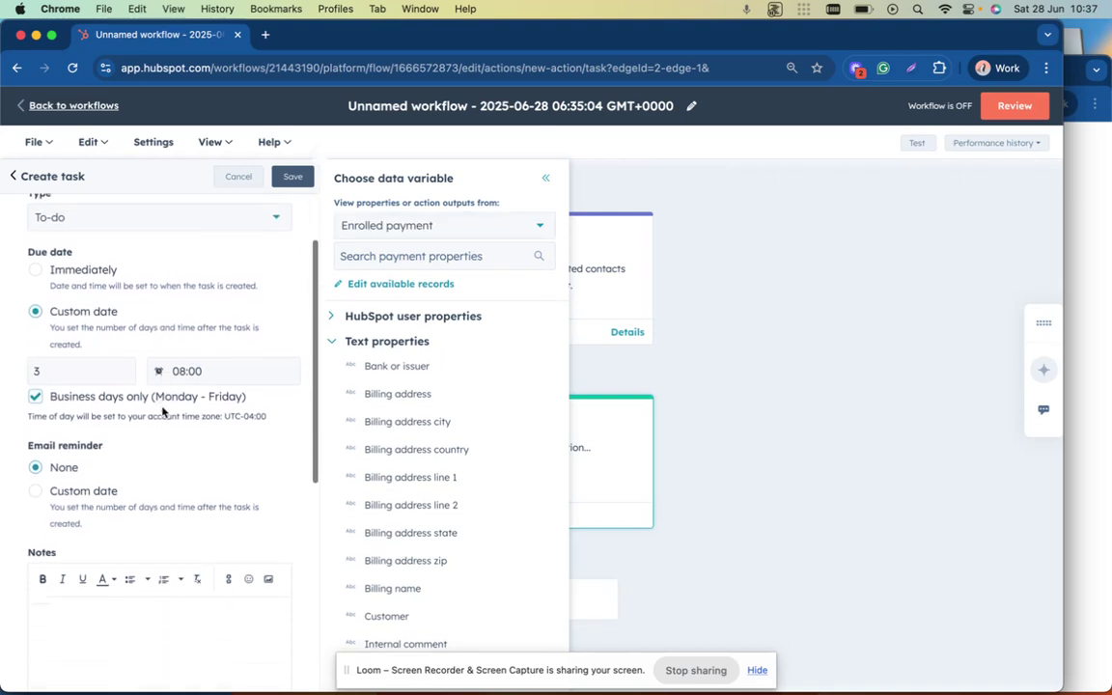
{"action": "left_click", "coordinate": [160, 386]}
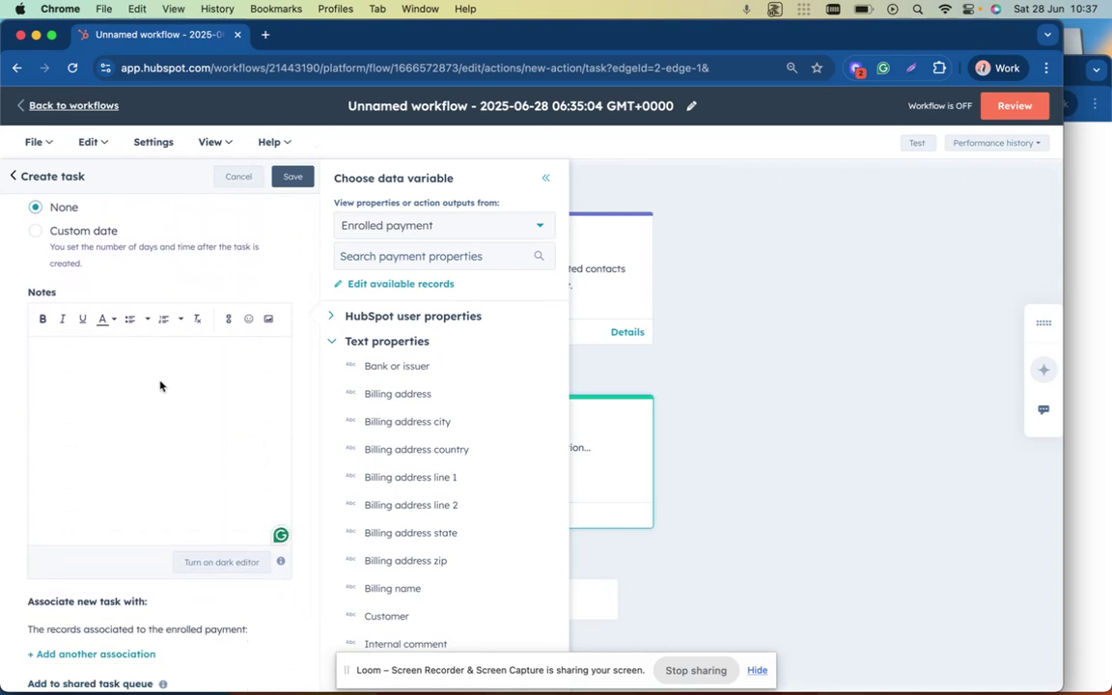
{"action": "type", "text": "G"}
{"action": "scroll", "coordinate": [155, 386], "scroll_direction": "up", "scroll_amount": 7}
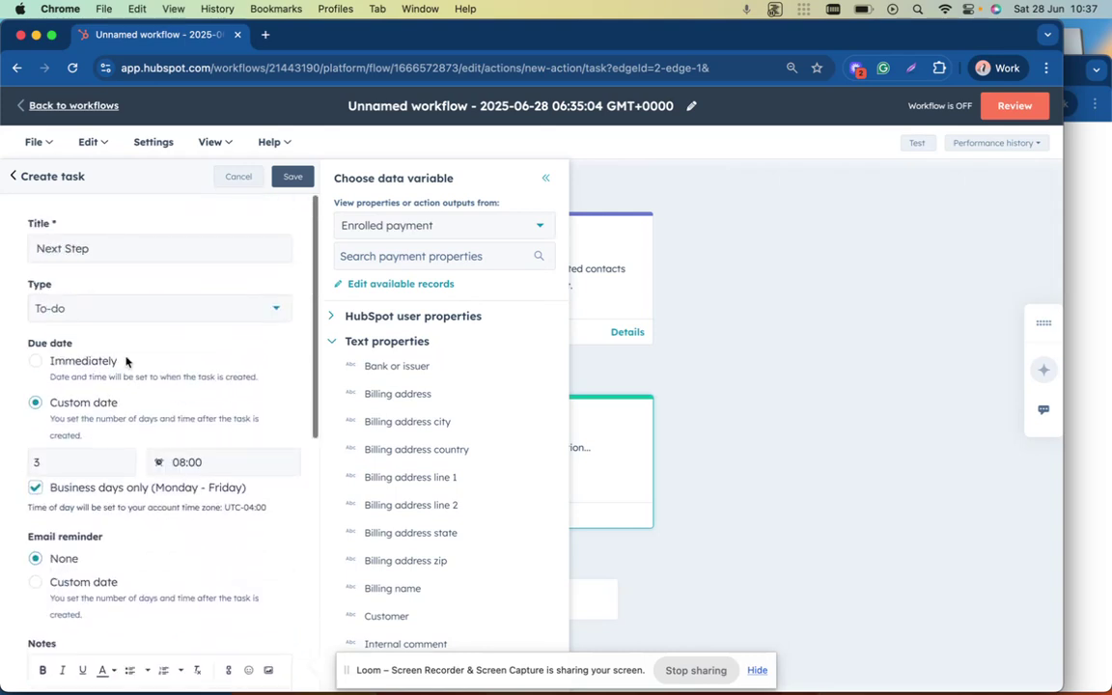
Insert "Onboarding" in front of the task's title so it reads "Onboarding Next Step".
{"action": "left_click_drag", "start_coordinate": [96, 251], "coordinate": [24, 255]}
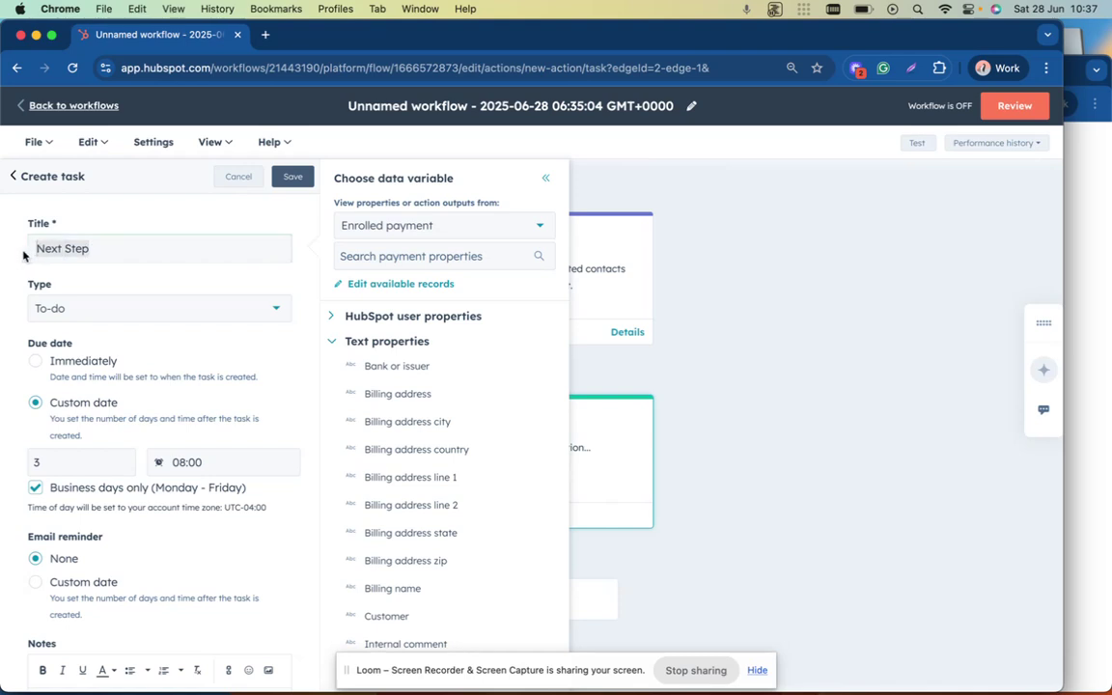
{"action": "key", "text": "Left"}
{"action": "type", "text": "Onb"}
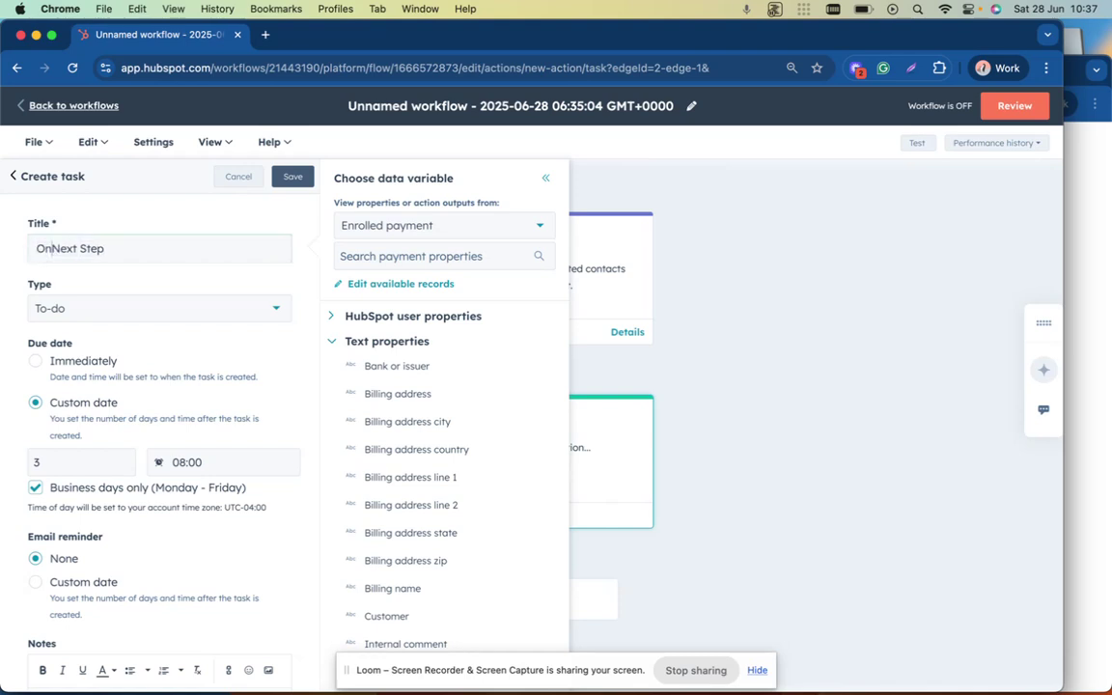
{"action": "type", "text": "ora"}
{"action": "type", "text": "ding"}
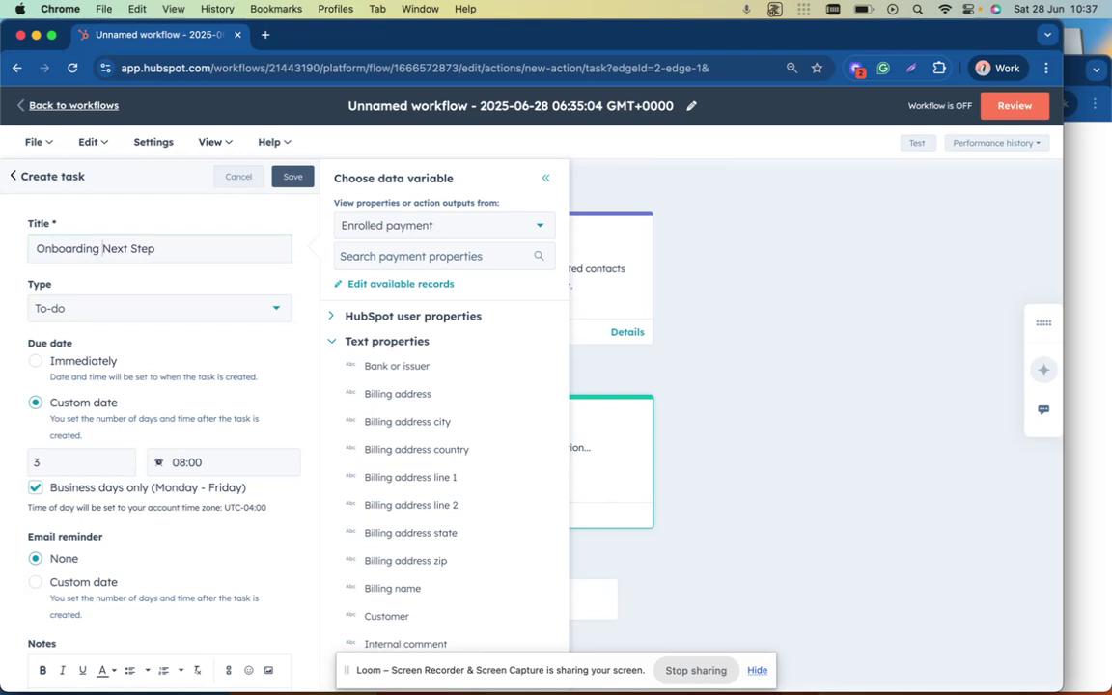
Write the task note "Please get in touch with the client for onboarding next step." and save the task action.
{"action": "scroll", "coordinate": [67, 311], "scroll_direction": "down", "scroll_amount": 5}
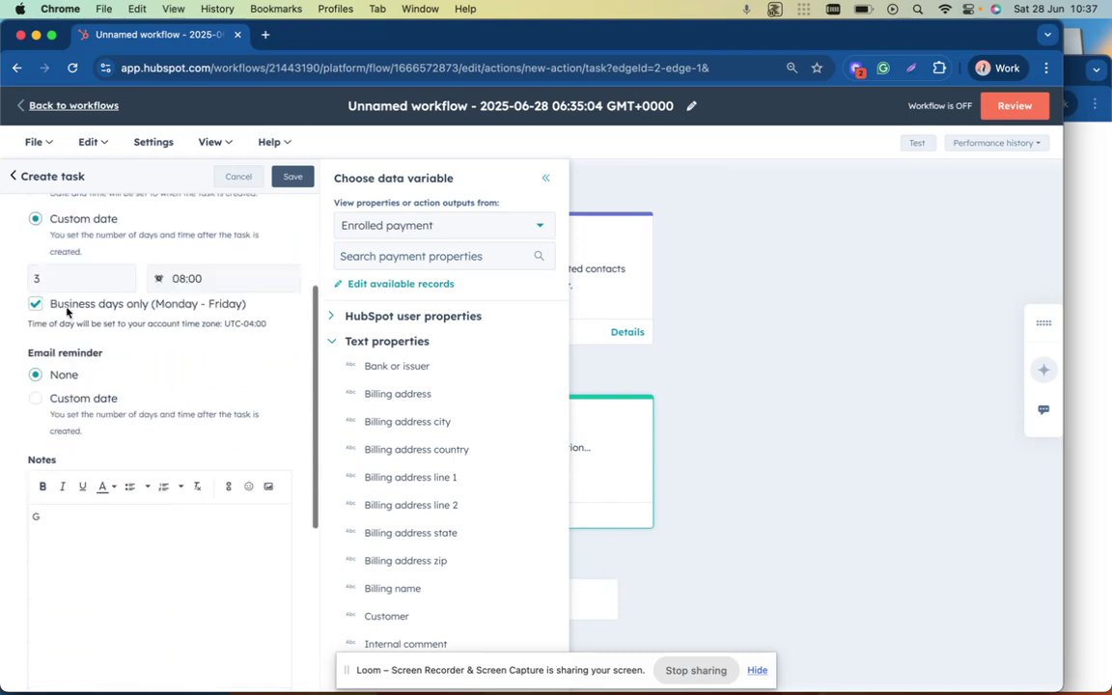
{"action": "left_click", "coordinate": [95, 275]}
{"action": "key", "text": "BackSpace"}
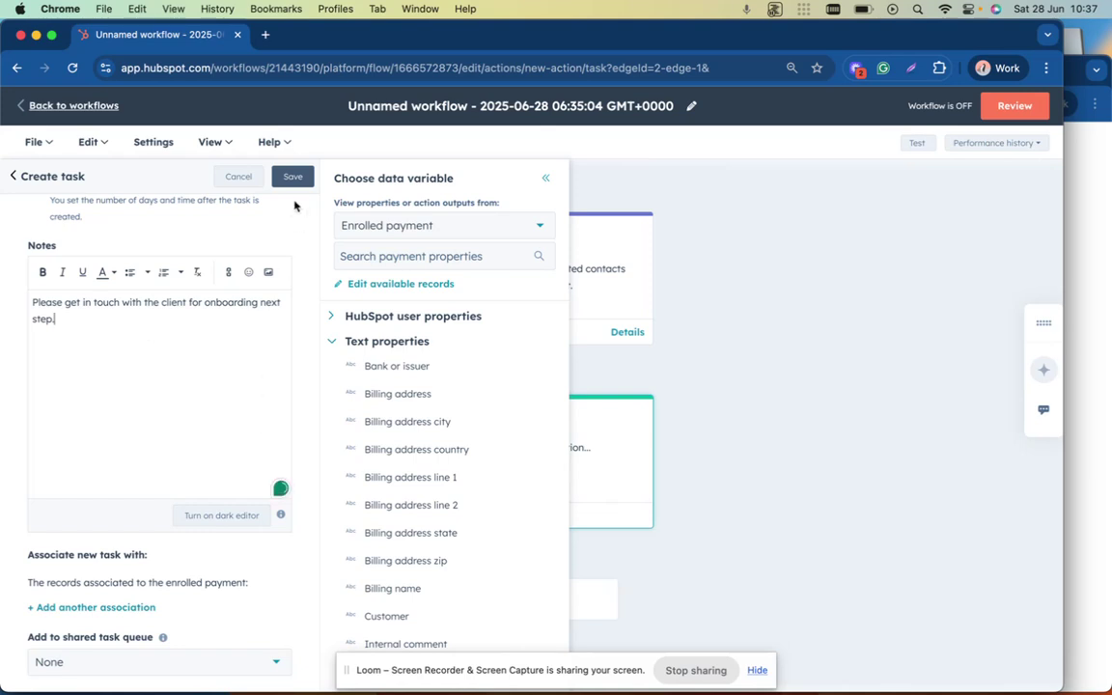
{"action": "left_click", "coordinate": [292, 177]}
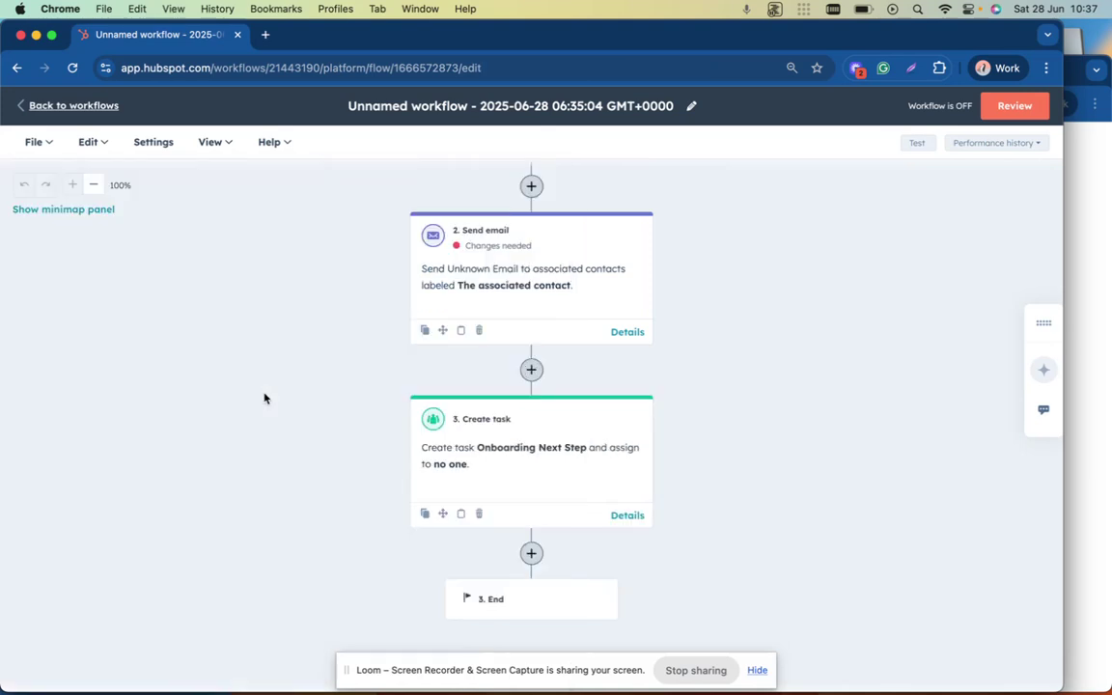
Reopen the Onboarding Next Step task, set its due date to Immediately and save the action.
{"action": "left_click", "coordinate": [558, 449]}
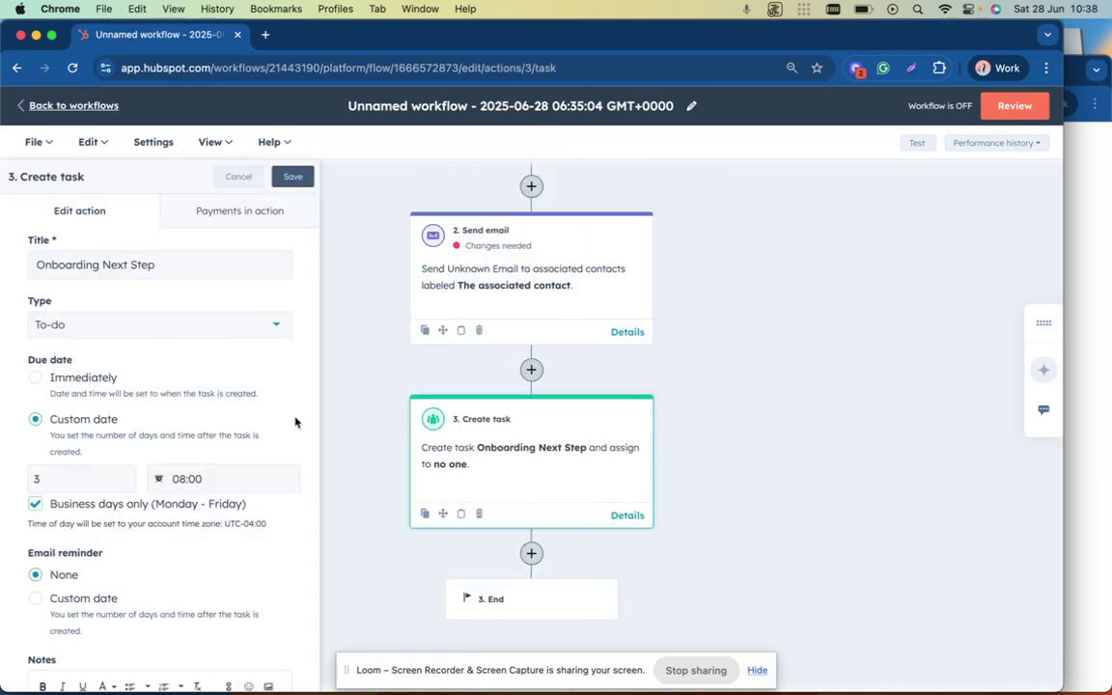
{"action": "scroll", "coordinate": [208, 396], "scroll_direction": "down", "scroll_amount": 3}
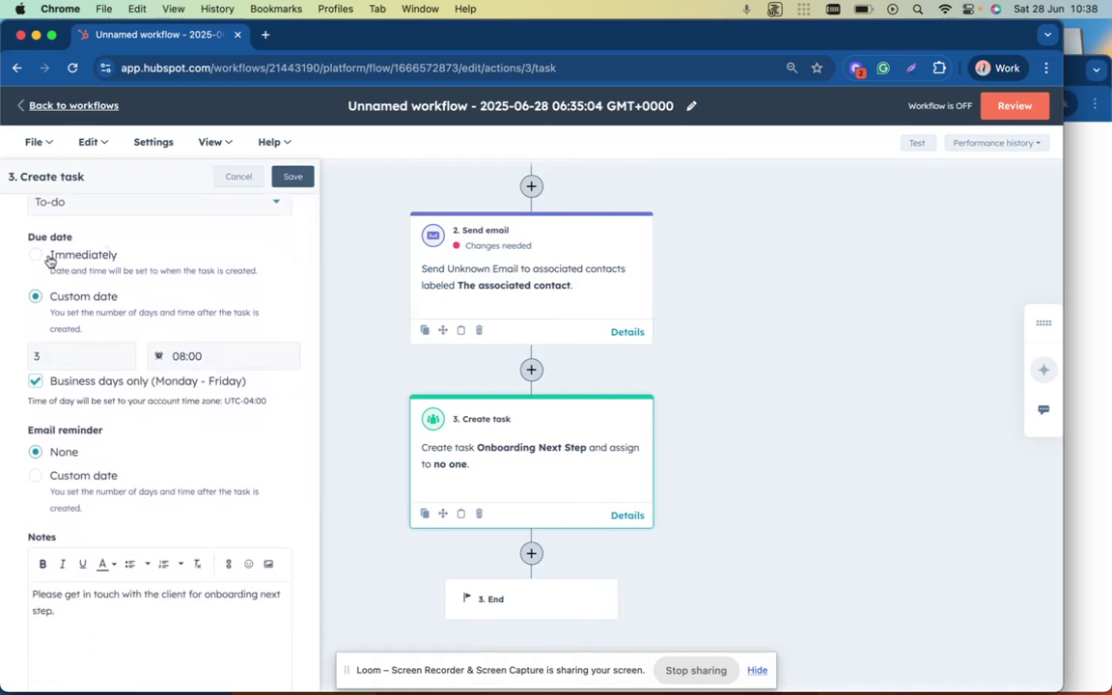
{"action": "left_click", "coordinate": [50, 258]}
{"action": "scroll", "coordinate": [100, 384], "scroll_direction": "down", "scroll_amount": 3}
{"action": "scroll", "coordinate": [96, 293], "scroll_direction": "up", "scroll_amount": 1}
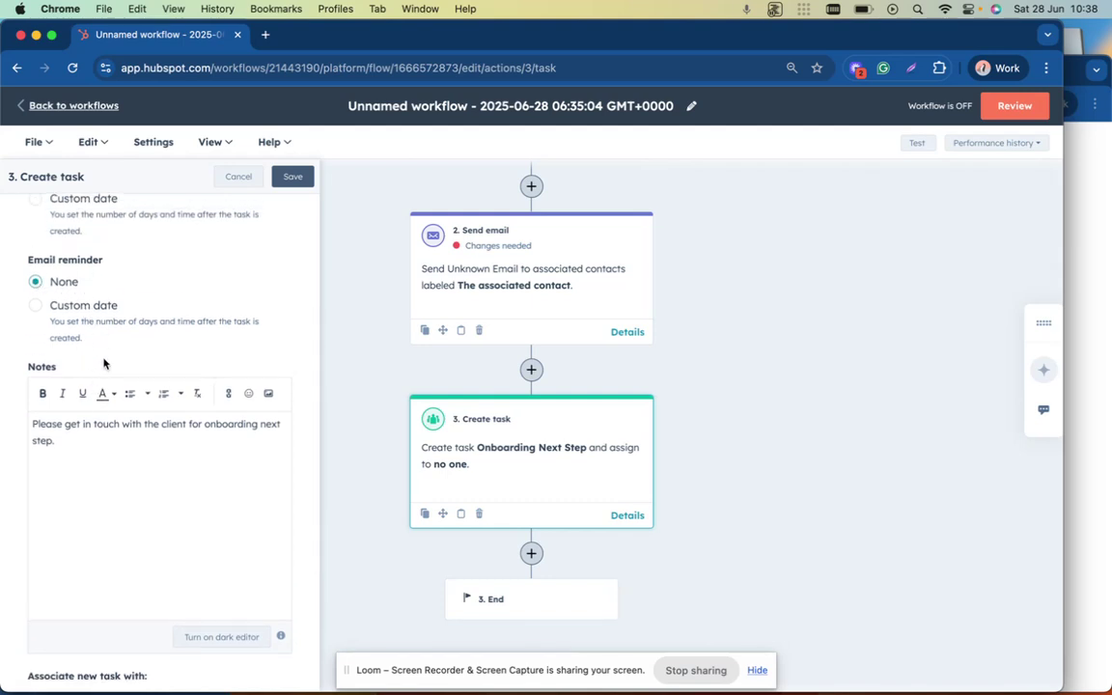
{"action": "scroll", "coordinate": [104, 363], "scroll_direction": "down", "scroll_amount": 5}
{"action": "scroll", "coordinate": [102, 362], "scroll_direction": "up", "scroll_amount": 3}
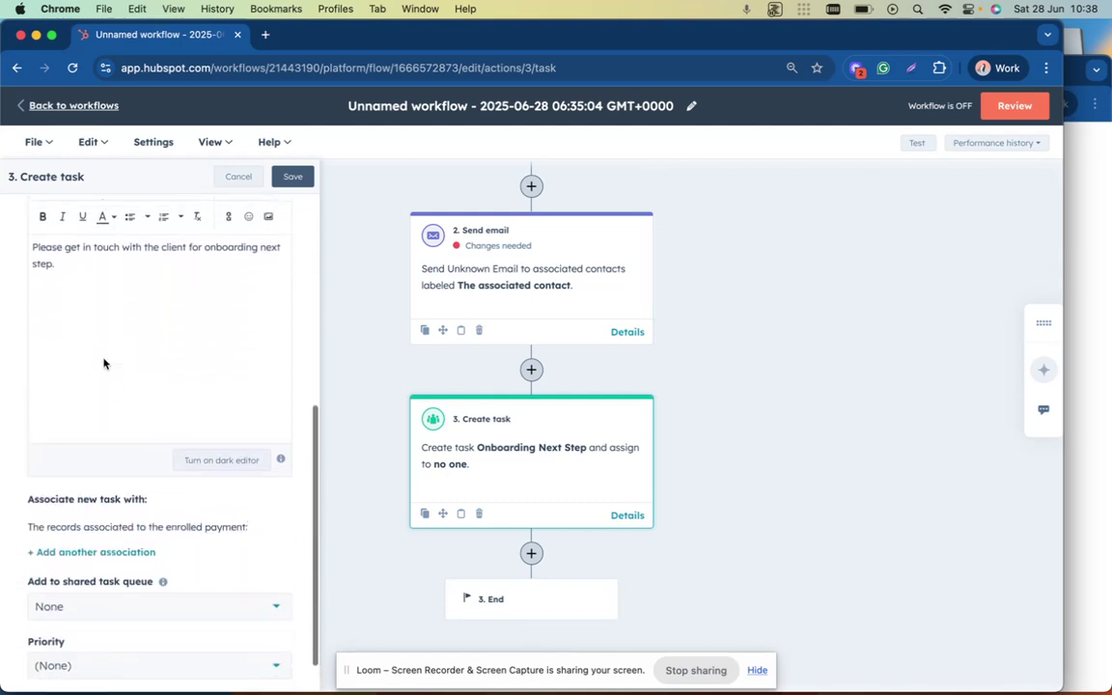
{"action": "scroll", "coordinate": [101, 362], "scroll_direction": "down", "scroll_amount": 3}
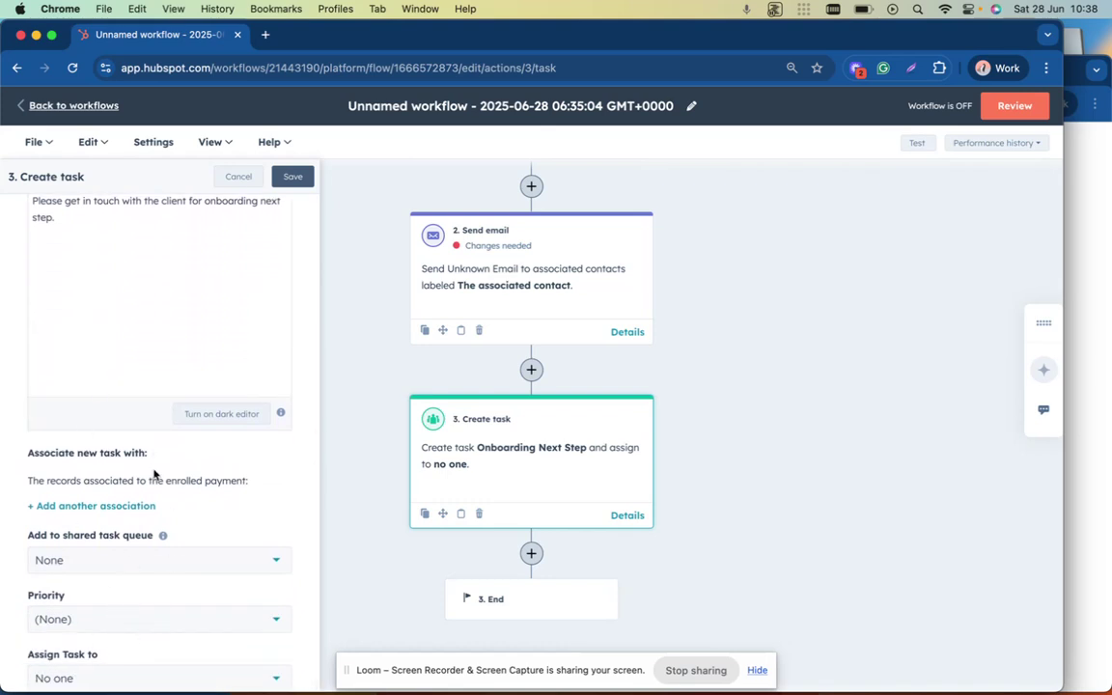
{"action": "scroll", "coordinate": [155, 473], "scroll_direction": "up", "scroll_amount": 10}
{"action": "left_click", "coordinate": [292, 176]}
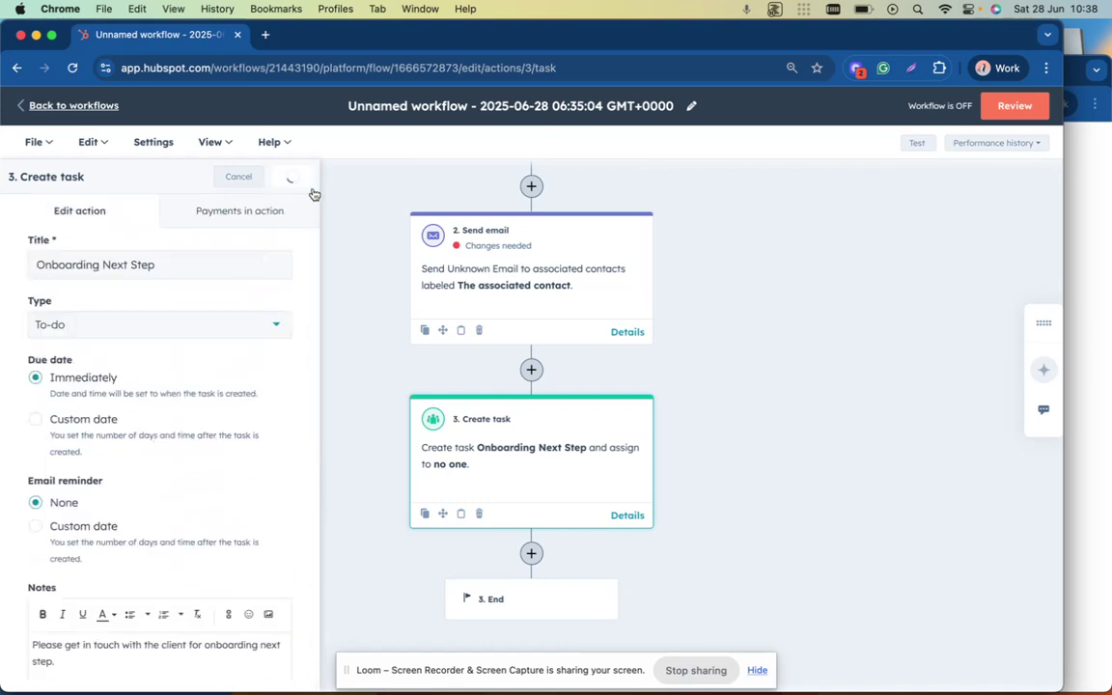
Add an alternative OR group to the payment enrollment conditions, filtering on the associated line item's "Allow buyer selected quantity" property.
{"action": "scroll", "coordinate": [492, 296], "scroll_direction": "up", "scroll_amount": 5}
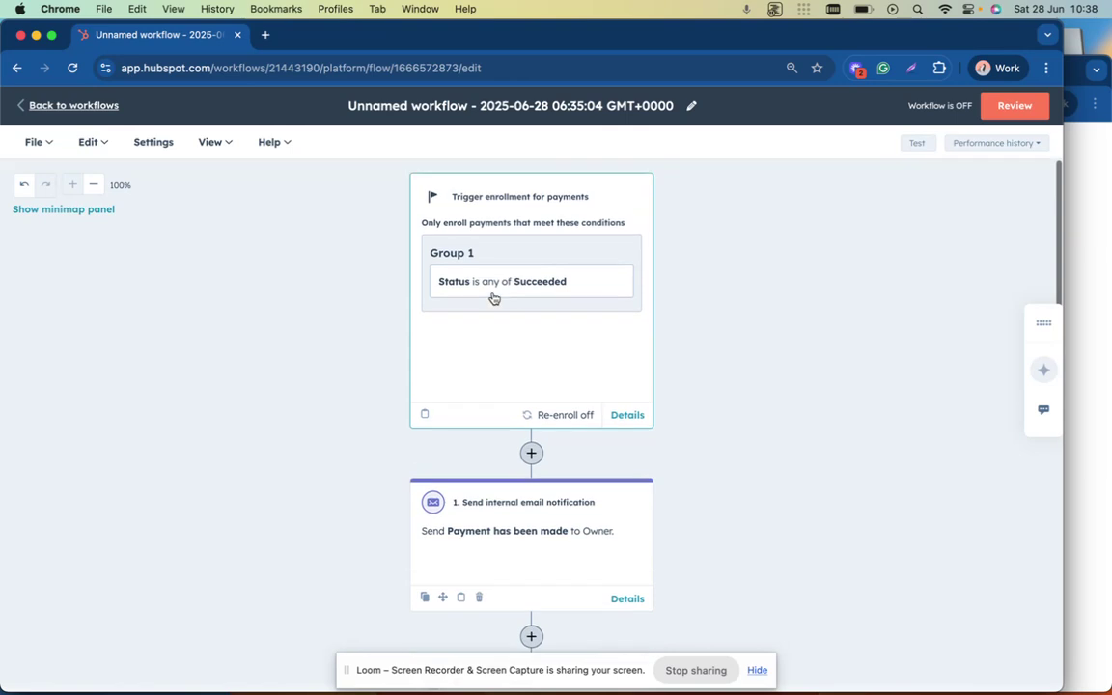
{"action": "left_click", "coordinate": [556, 248]}
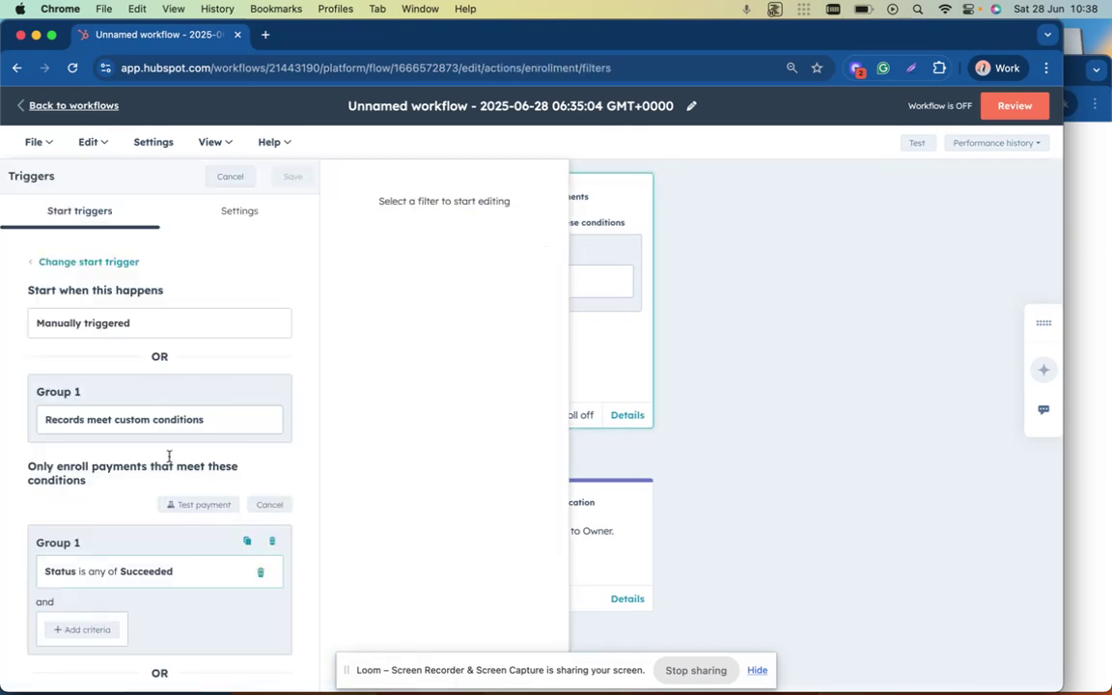
{"action": "scroll", "coordinate": [168, 456], "scroll_direction": "down", "scroll_amount": 2}
{"action": "left_click", "coordinate": [159, 647]}
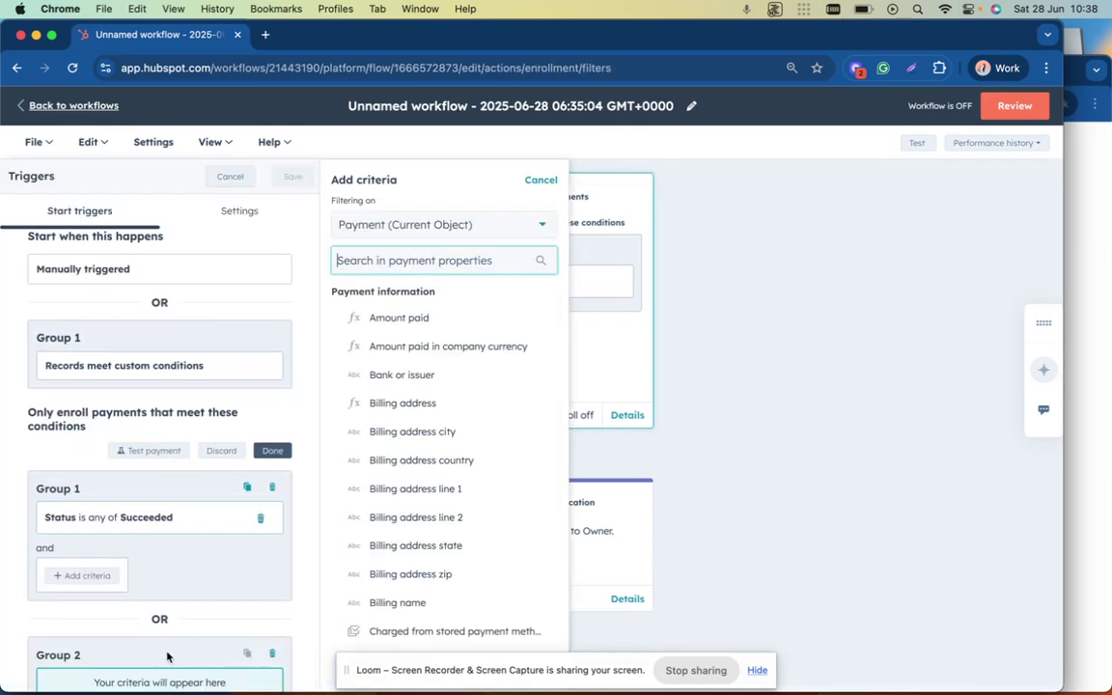
{"action": "left_click", "coordinate": [465, 221]}
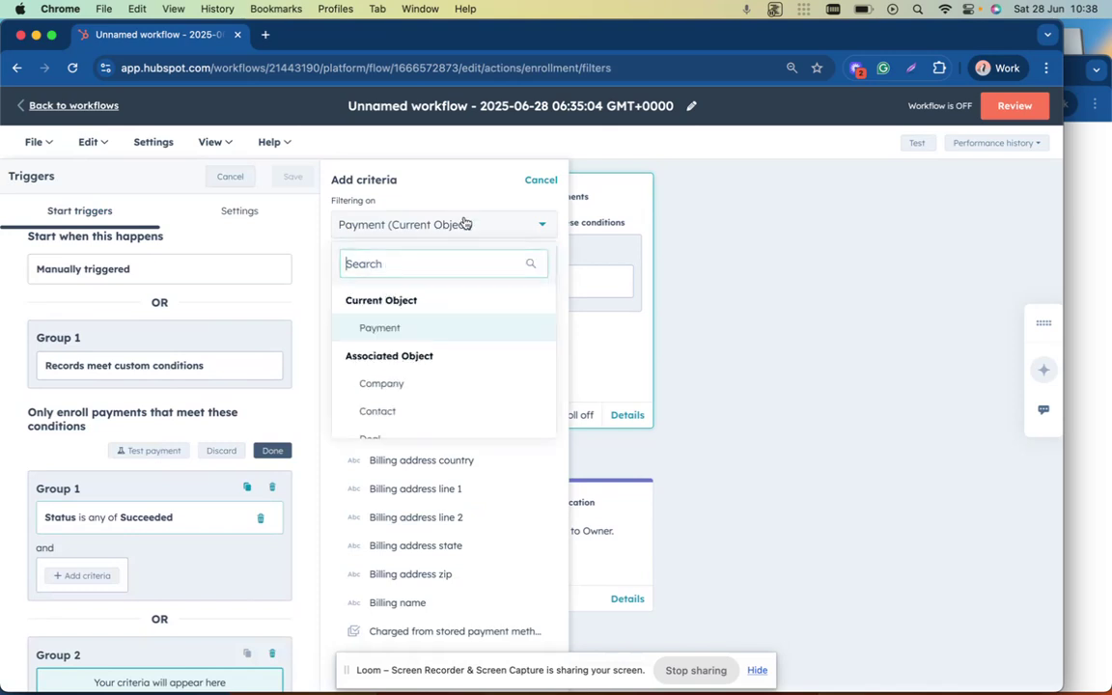
{"action": "scroll", "coordinate": [417, 391], "scroll_direction": "down", "scroll_amount": 2}
{"action": "left_click", "coordinate": [417, 385]}
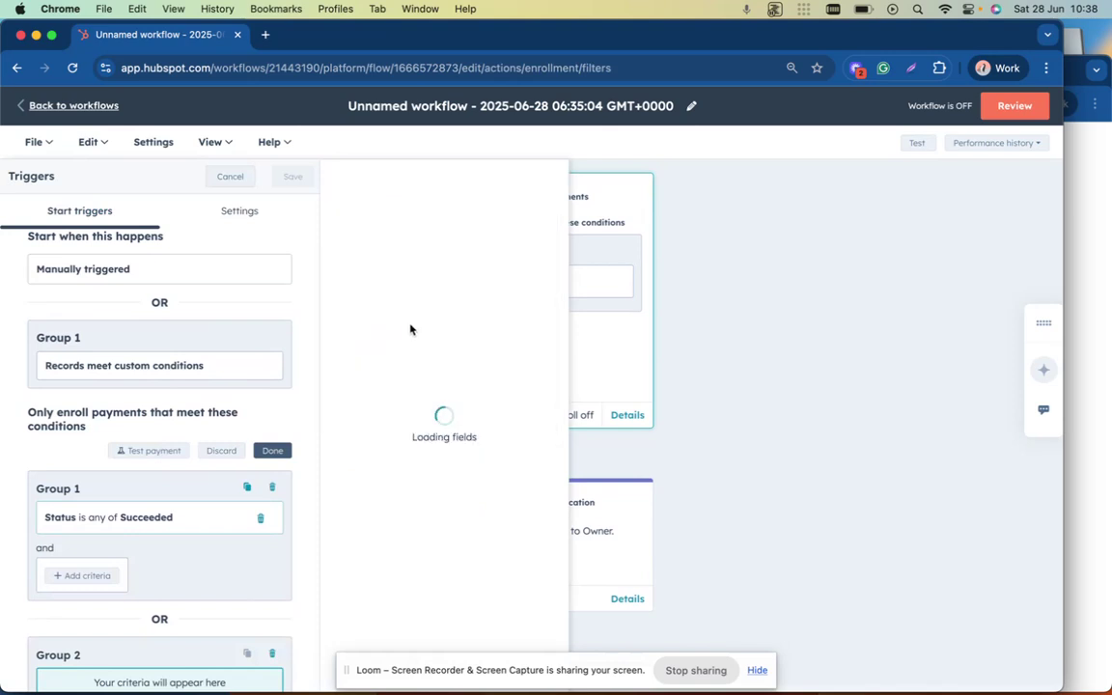
{"action": "scroll", "coordinate": [181, 402], "scroll_direction": "down", "scroll_amount": 2}
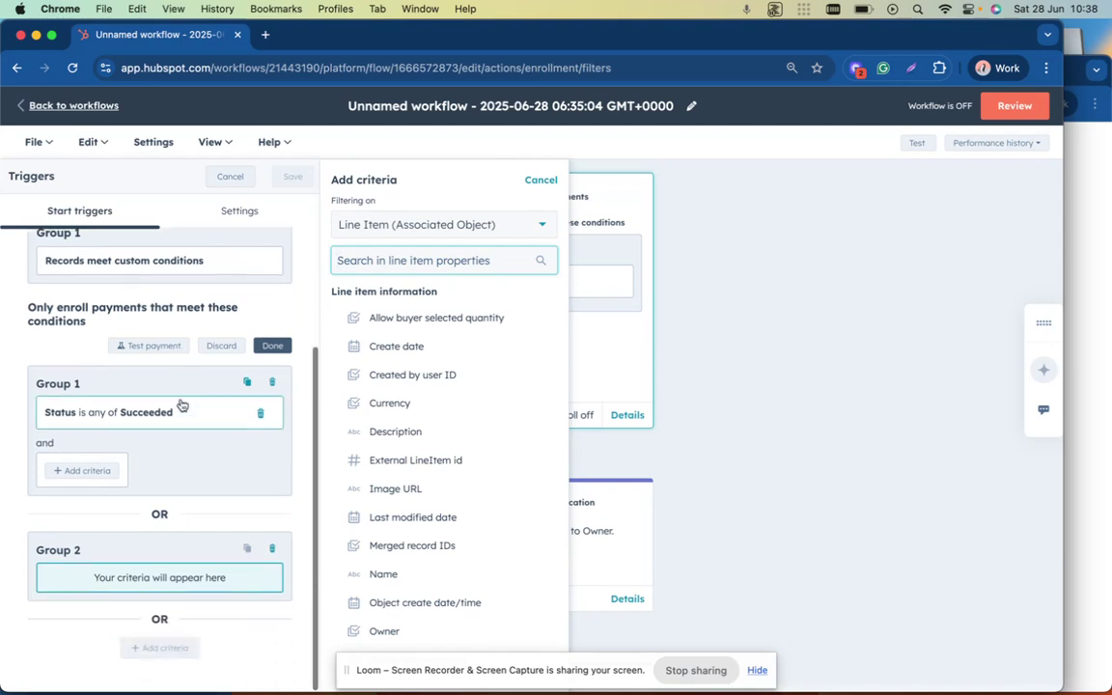
{"action": "left_click", "coordinate": [430, 322]}
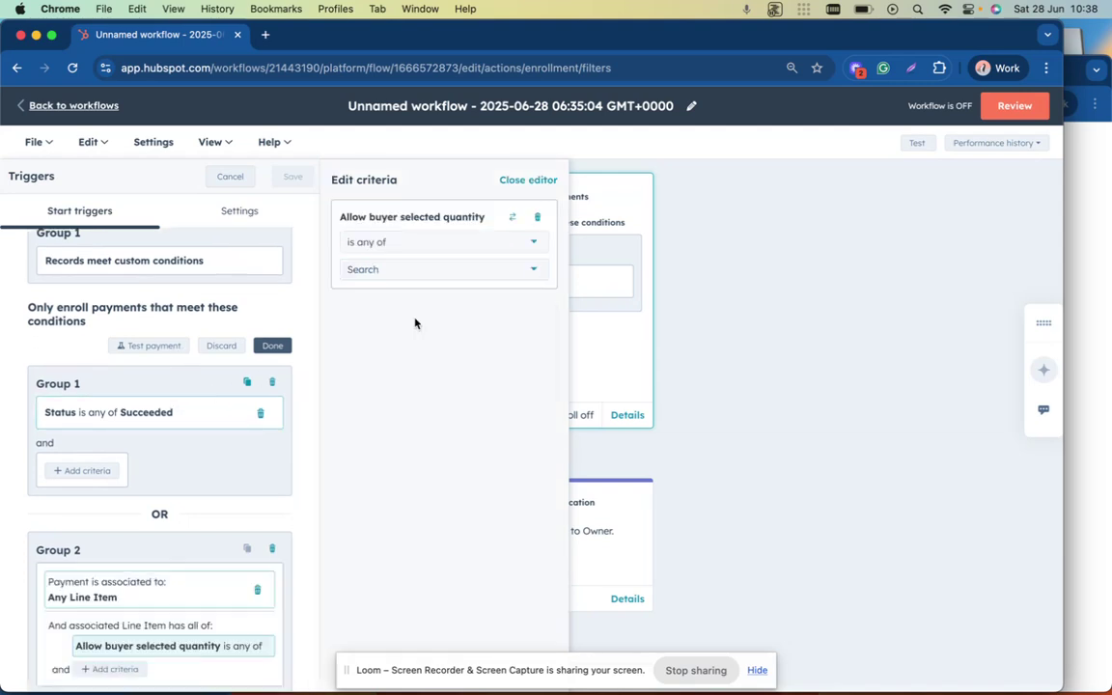
Set the operator of the line item's "Allow buyer selected quantity" filter to "was updated before property".
{"action": "scroll", "coordinate": [145, 463], "scroll_direction": "down", "scroll_amount": 3}
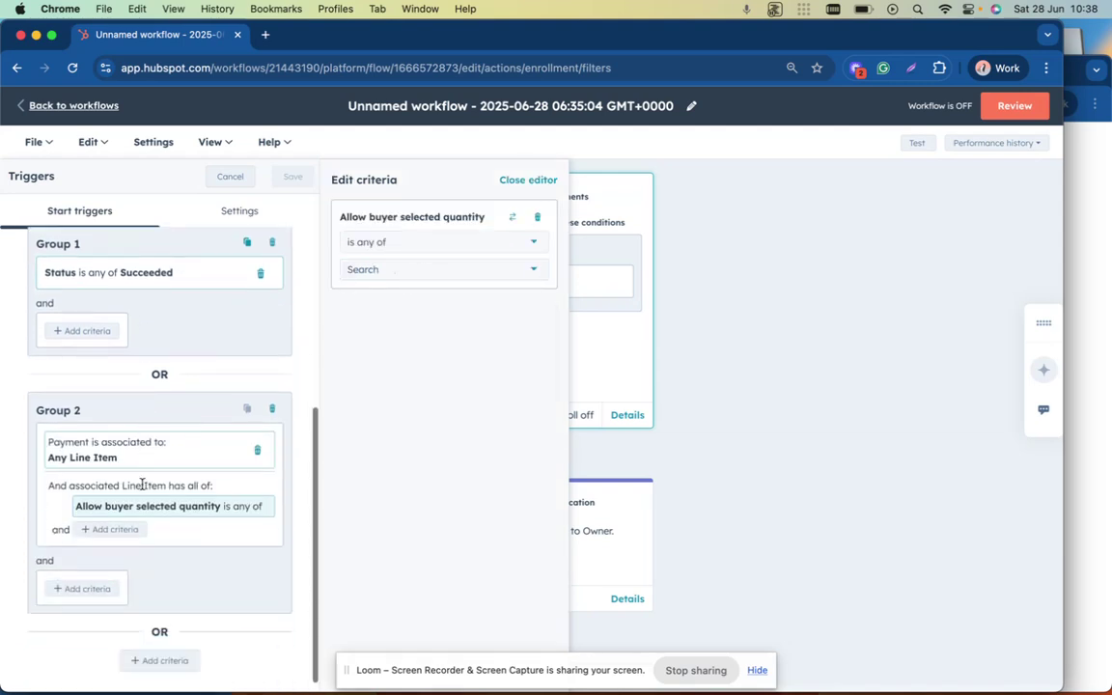
{"action": "left_click", "coordinate": [408, 249]}
{"action": "scroll", "coordinate": [415, 392], "scroll_direction": "down", "scroll_amount": 4}
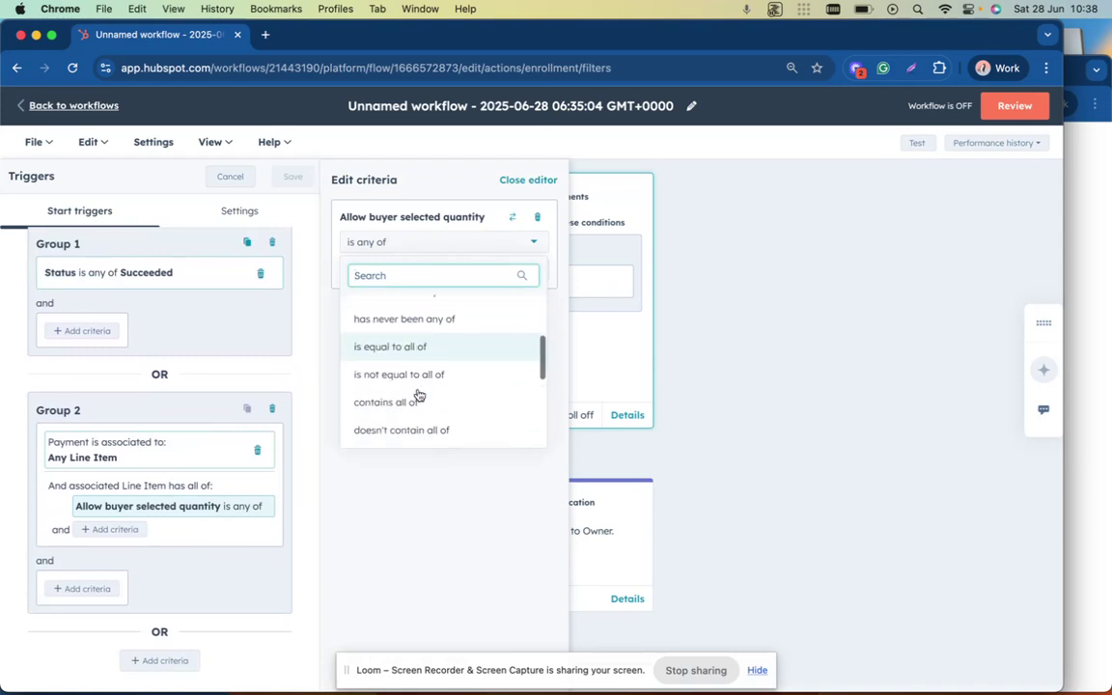
{"action": "scroll", "coordinate": [419, 395], "scroll_direction": "down", "scroll_amount": 5}
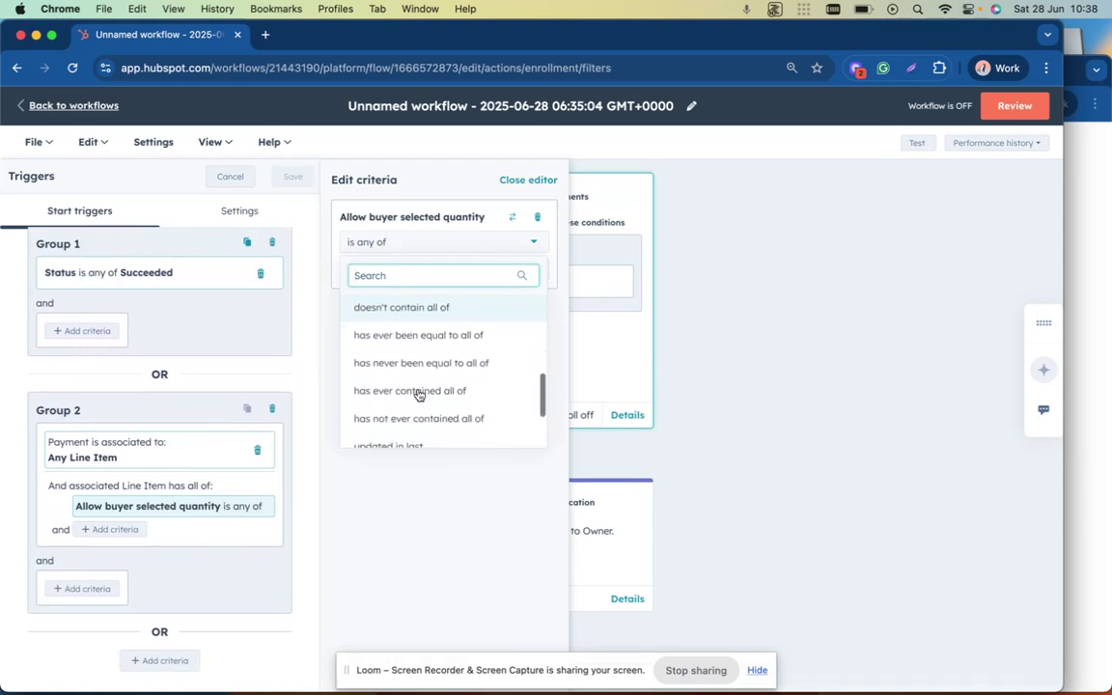
{"action": "scroll", "coordinate": [419, 394], "scroll_direction": "down", "scroll_amount": 2}
{"action": "scroll", "coordinate": [417, 398], "scroll_direction": "up", "scroll_amount": 10}
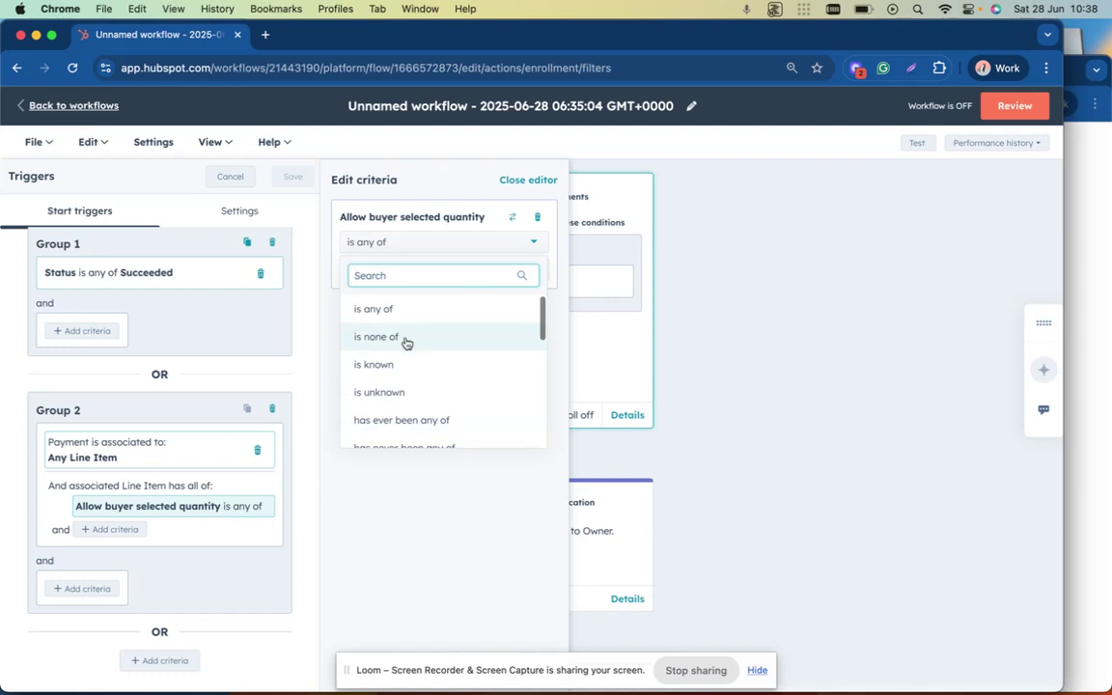
{"action": "scroll", "coordinate": [434, 377], "scroll_direction": "down", "scroll_amount": 5}
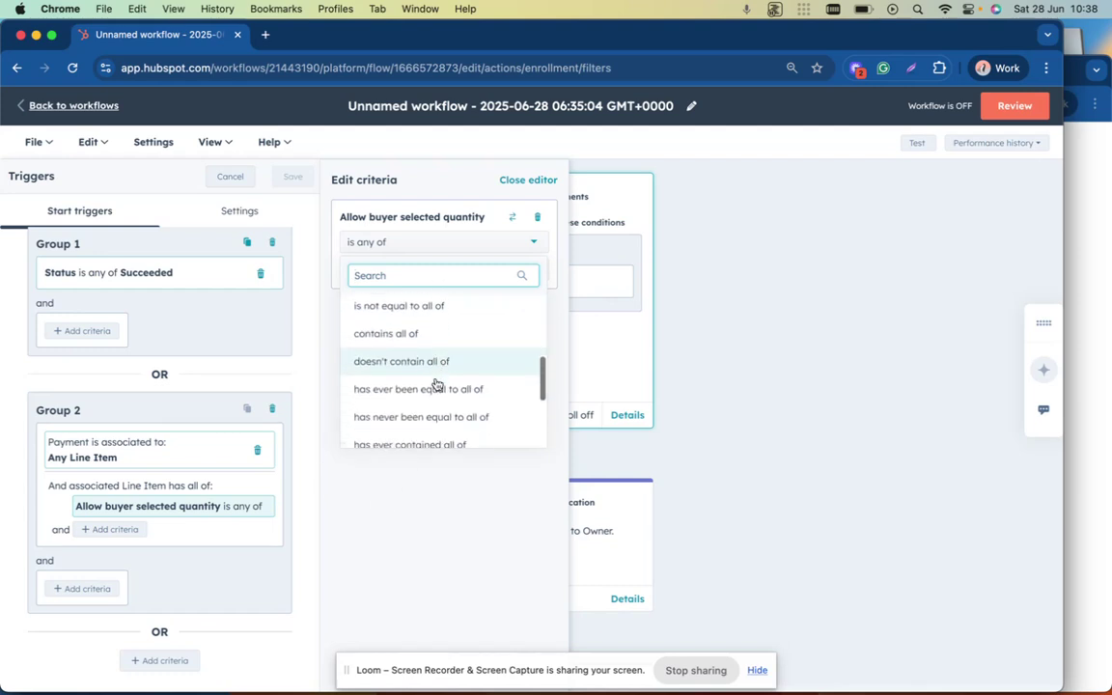
{"action": "scroll", "coordinate": [434, 384], "scroll_direction": "down", "scroll_amount": 1}
{"action": "type", "text": "bef"}
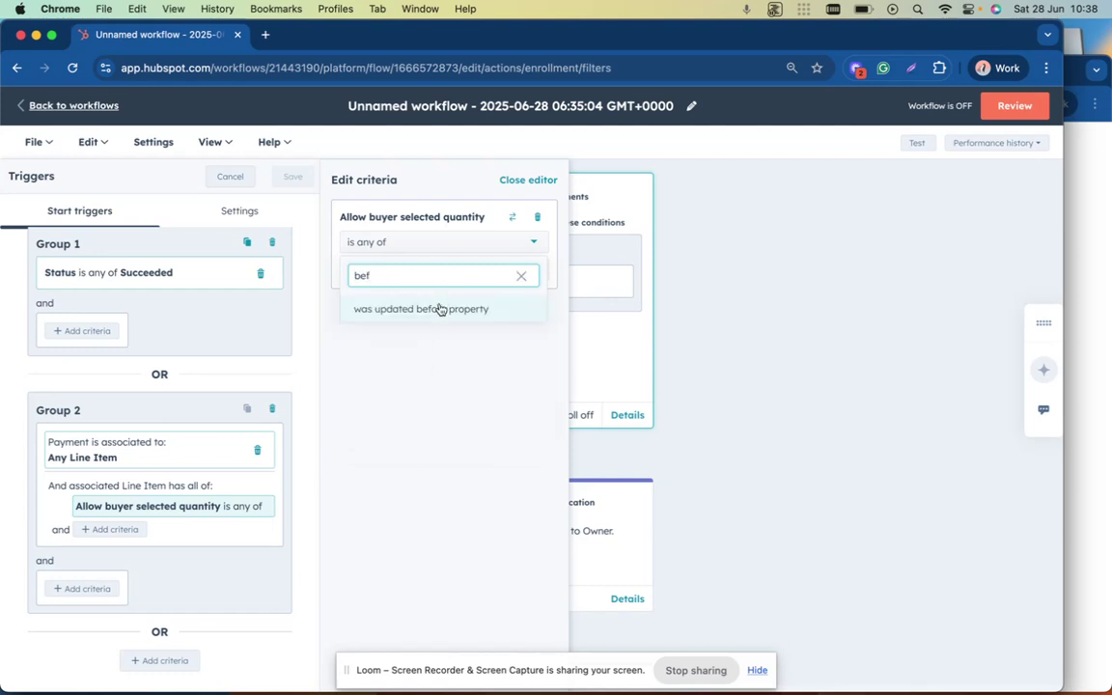
{"action": "left_click", "coordinate": [440, 308]}
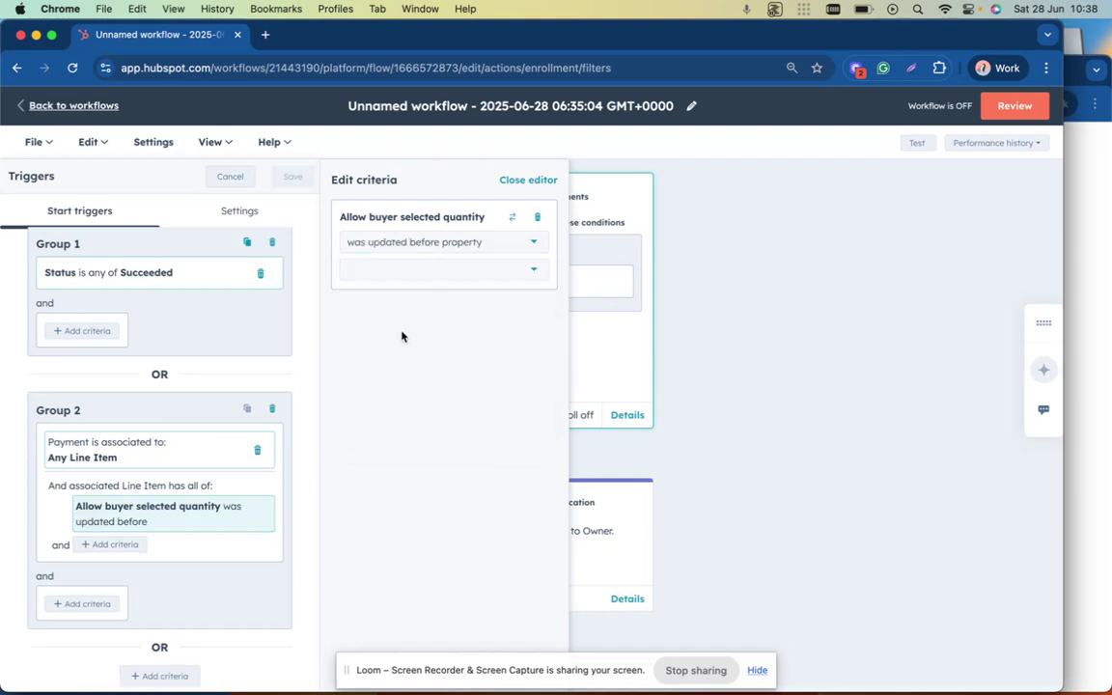
Choose Unit discount as the property the line item filter compares against and save the enrollment trigger.
{"action": "left_click", "coordinate": [399, 278]}
{"action": "scroll", "coordinate": [397, 387], "scroll_direction": "down", "scroll_amount": 2}
{"action": "type", "text": "unit"}
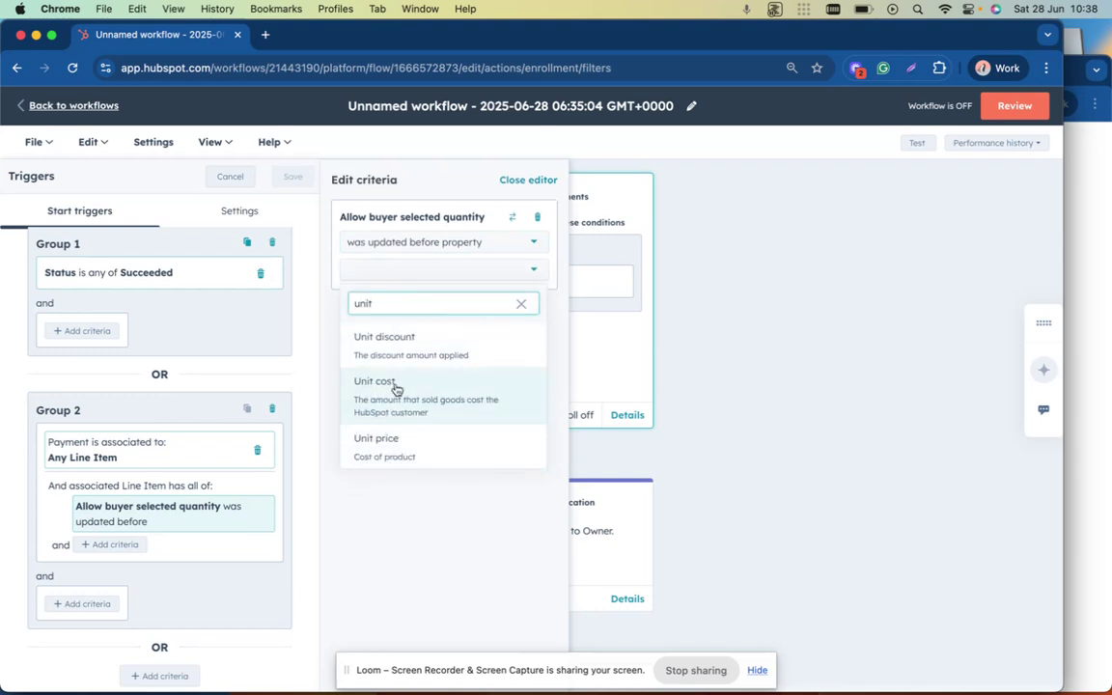
{"action": "left_click", "coordinate": [386, 344]}
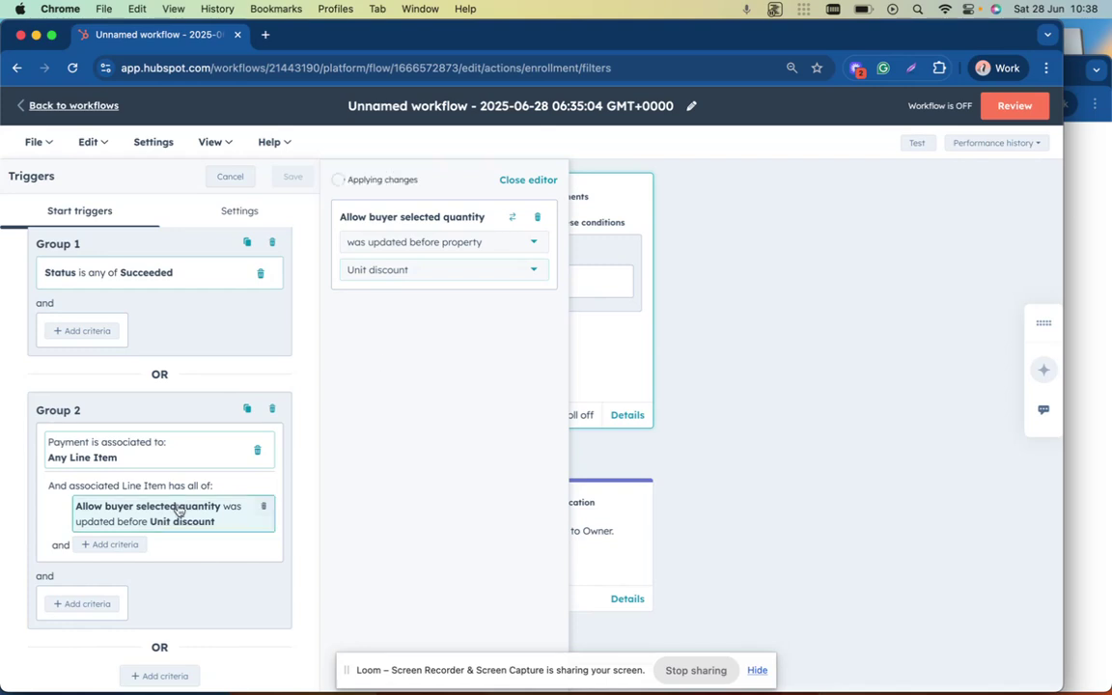
{"action": "scroll", "coordinate": [178, 493], "scroll_direction": "up", "scroll_amount": 6}
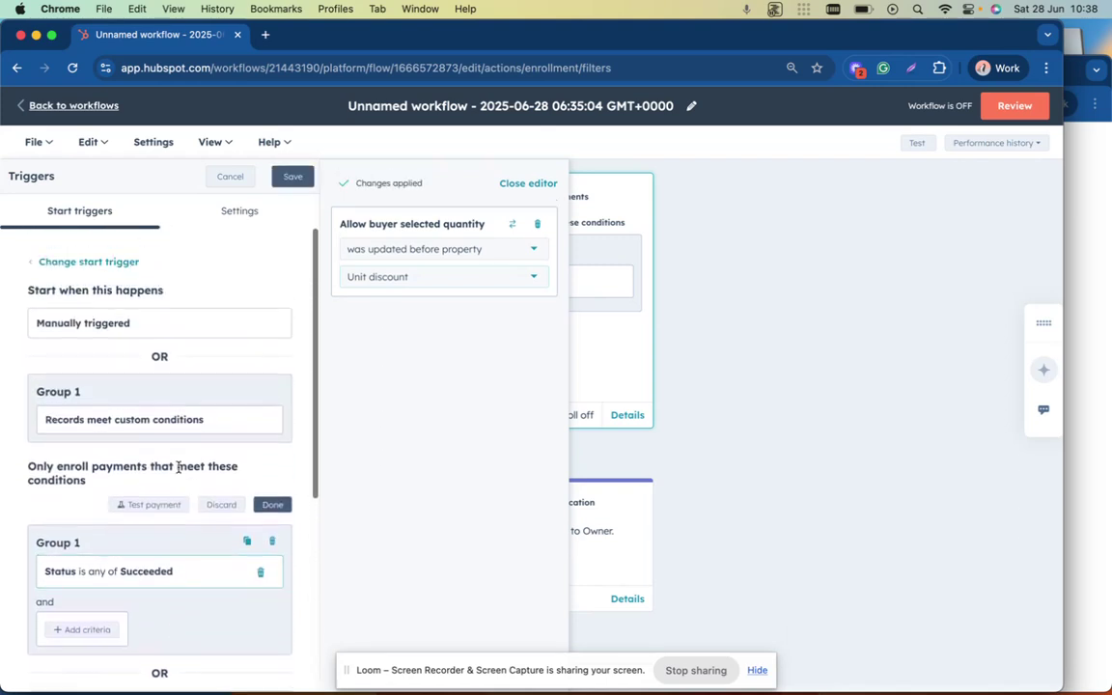
{"action": "scroll", "coordinate": [179, 467], "scroll_direction": "down", "scroll_amount": 6}
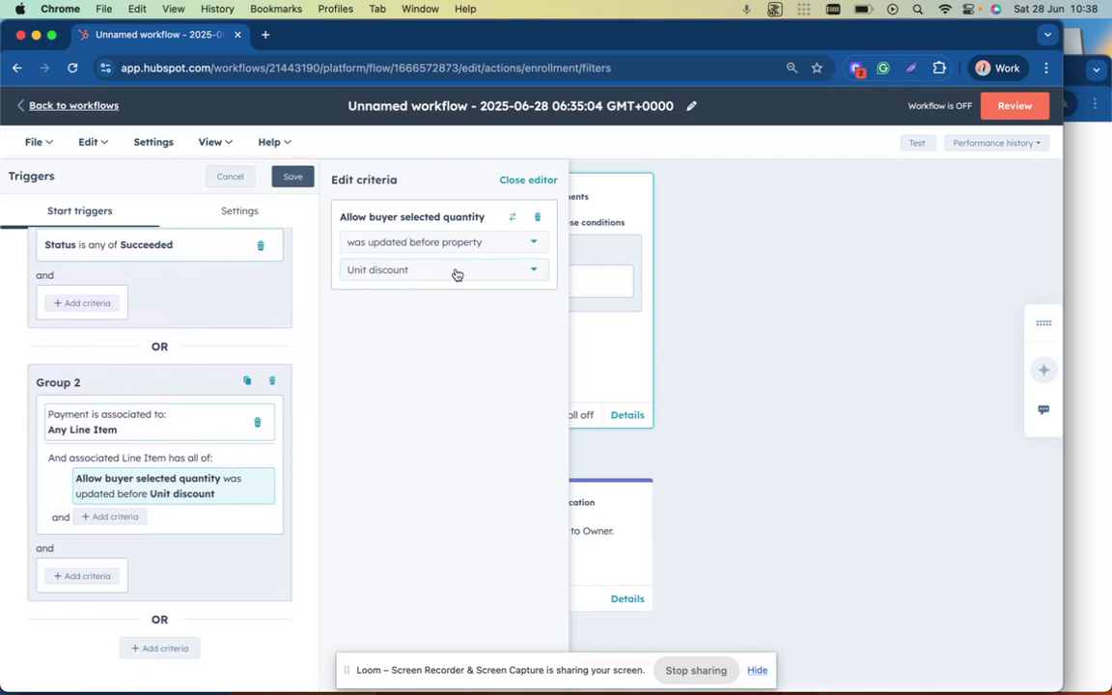
{"action": "scroll", "coordinate": [178, 502], "scroll_direction": "up", "scroll_amount": 3}
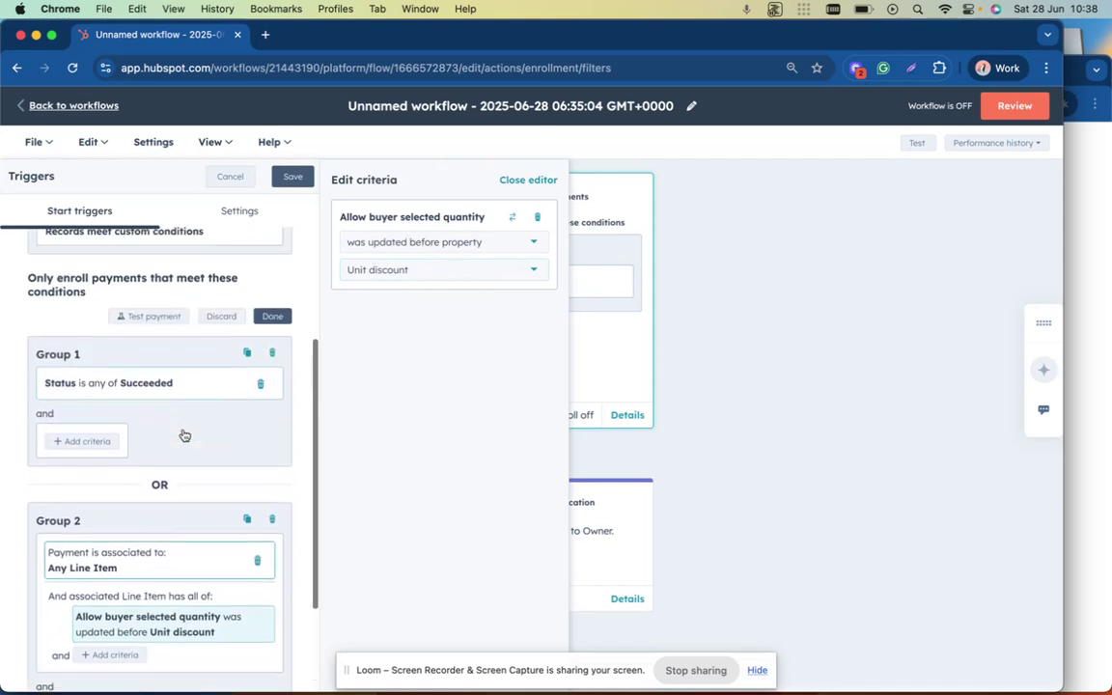
{"action": "left_click", "coordinate": [292, 178]}
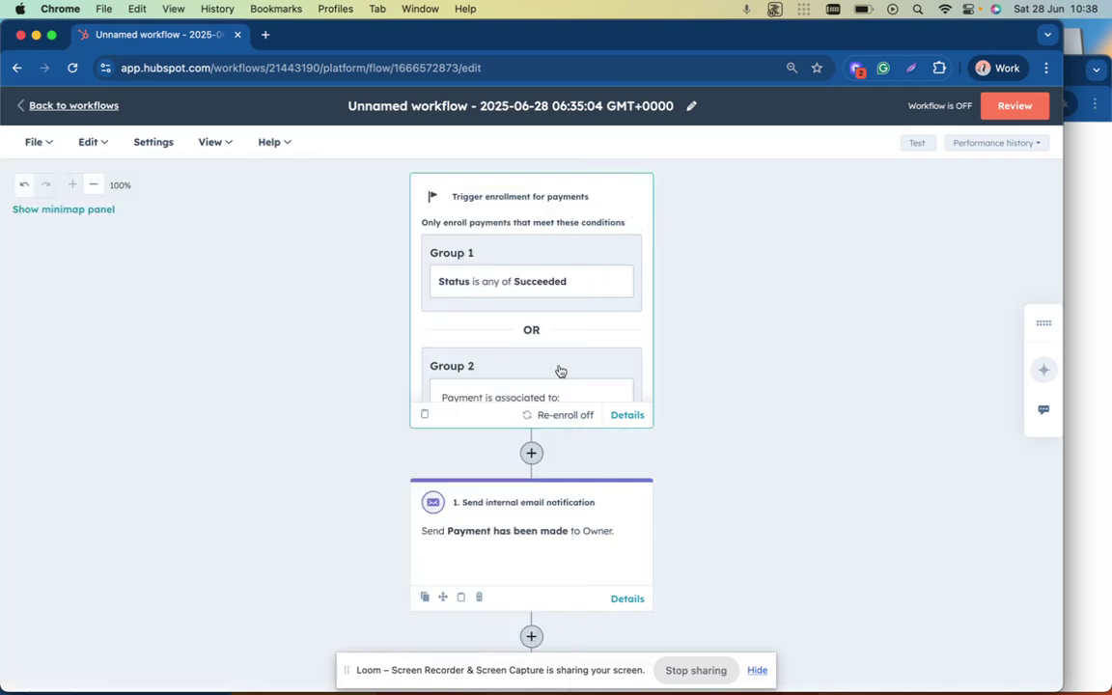
Review the whole workflow, from the enrollment trigger groups through the internal notification, contact email and onboarding task actions.
{"action": "scroll", "coordinate": [560, 370], "scroll_direction": "down", "scroll_amount": 3}
{"action": "scroll", "coordinate": [533, 340], "scroll_direction": "down", "scroll_amount": 5}
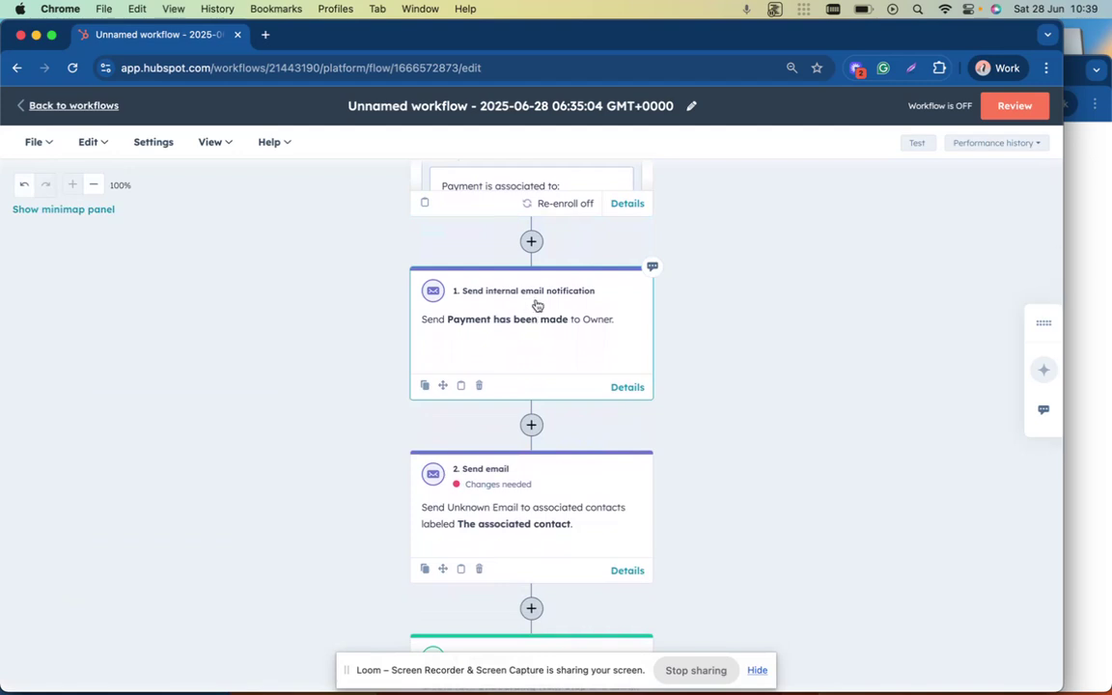
{"action": "scroll", "coordinate": [538, 305], "scroll_direction": "up", "scroll_amount": 5}
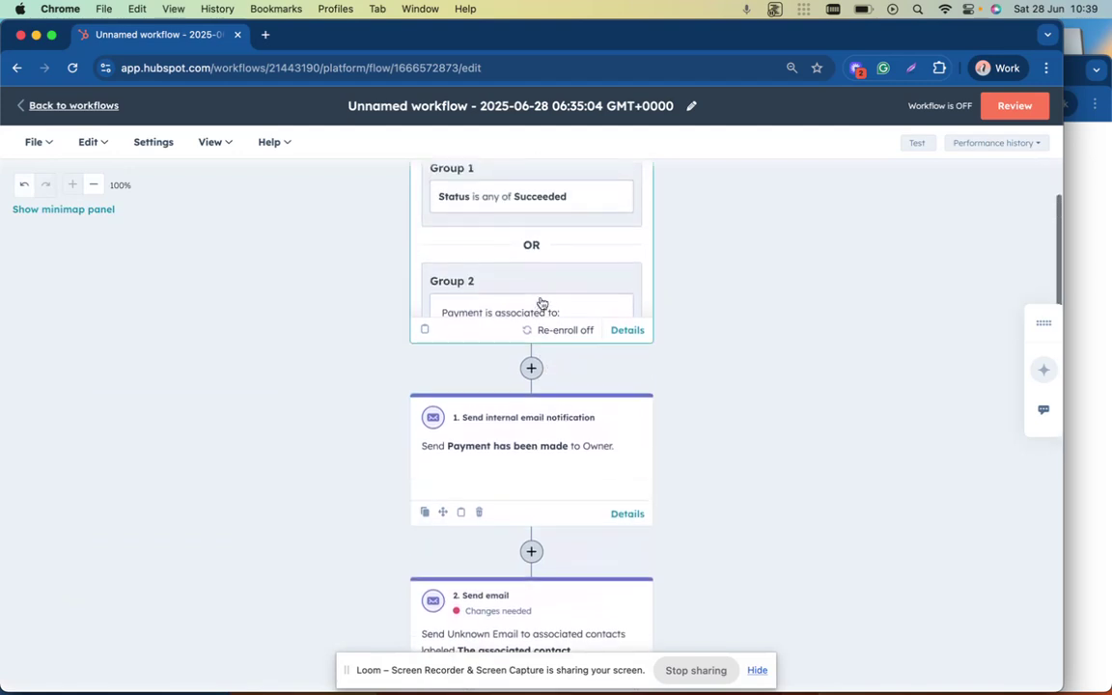
{"action": "scroll", "coordinate": [541, 303], "scroll_direction": "up", "scroll_amount": 3}
{"action": "scroll", "coordinate": [541, 303], "scroll_direction": "down", "scroll_amount": 2}
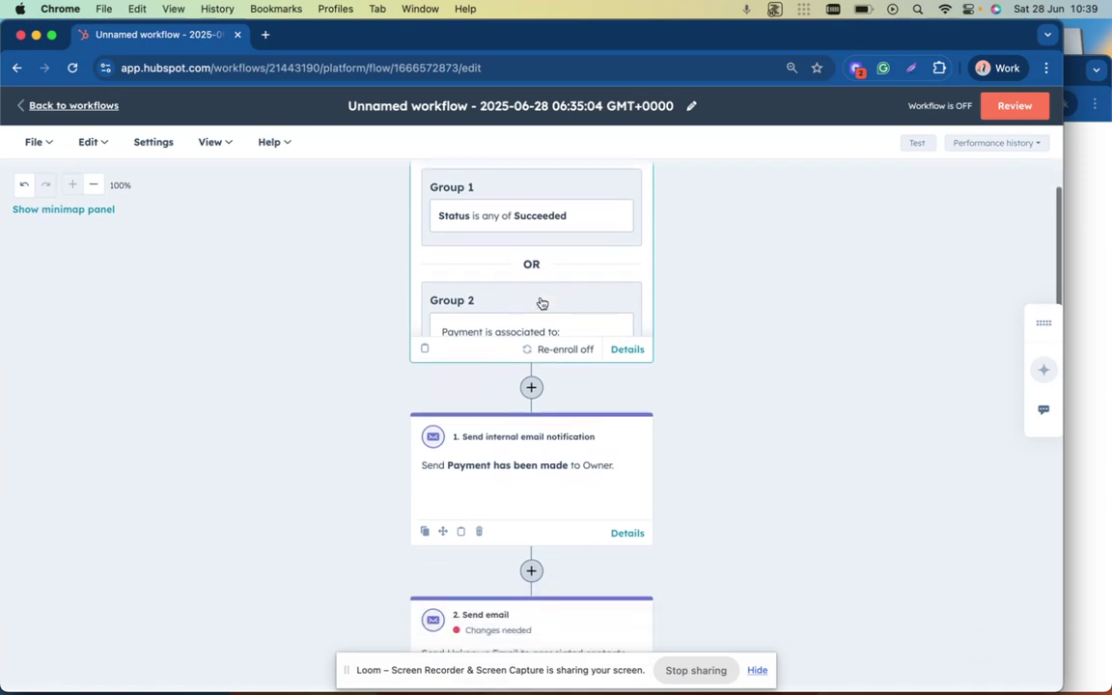
{"action": "scroll", "coordinate": [541, 303], "scroll_direction": "down", "scroll_amount": 10}
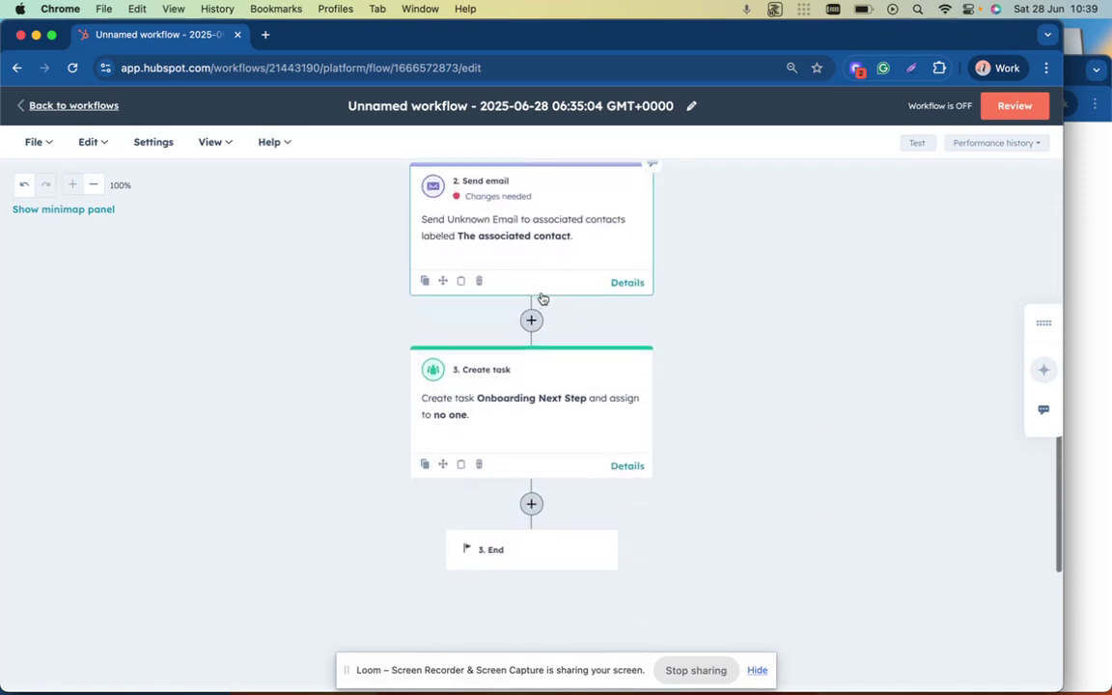
{"action": "scroll", "coordinate": [542, 298], "scroll_direction": "up", "scroll_amount": 2}
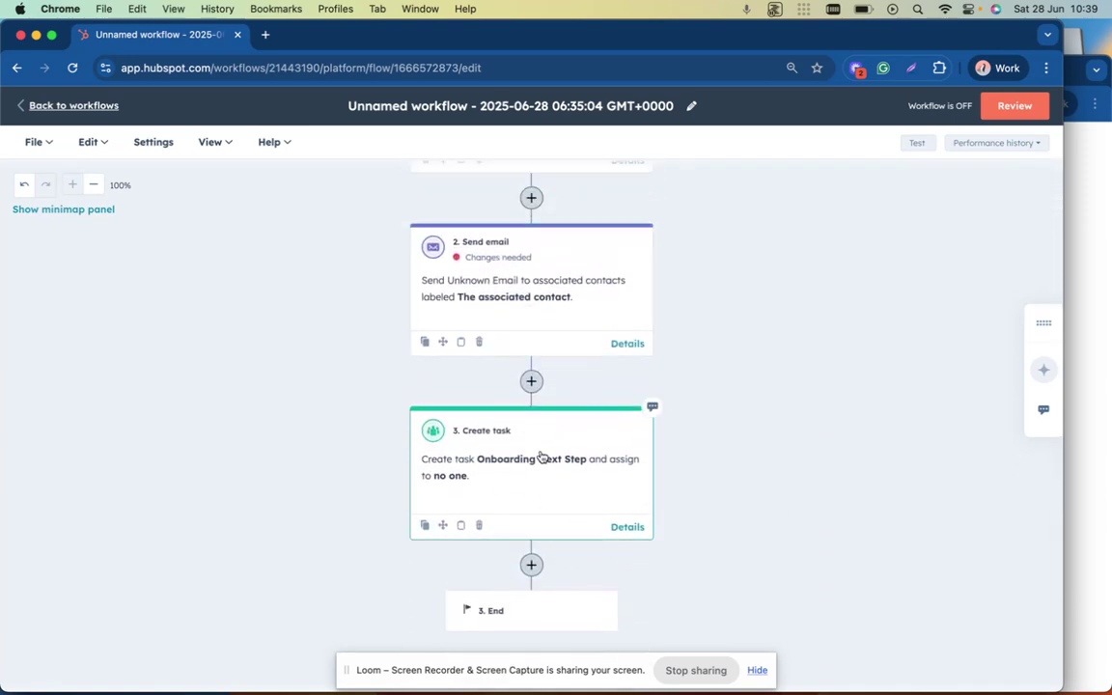
{"action": "scroll", "coordinate": [538, 357], "scroll_direction": "up", "scroll_amount": 2}
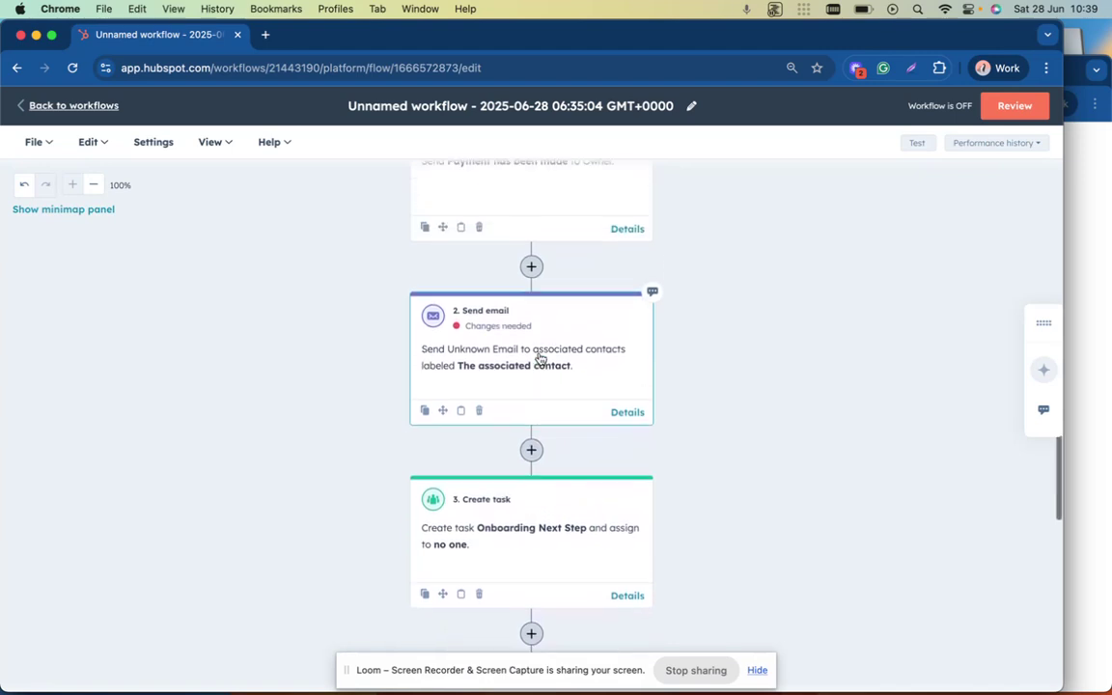
{"action": "scroll", "coordinate": [538, 359], "scroll_direction": "up", "scroll_amount": 1}
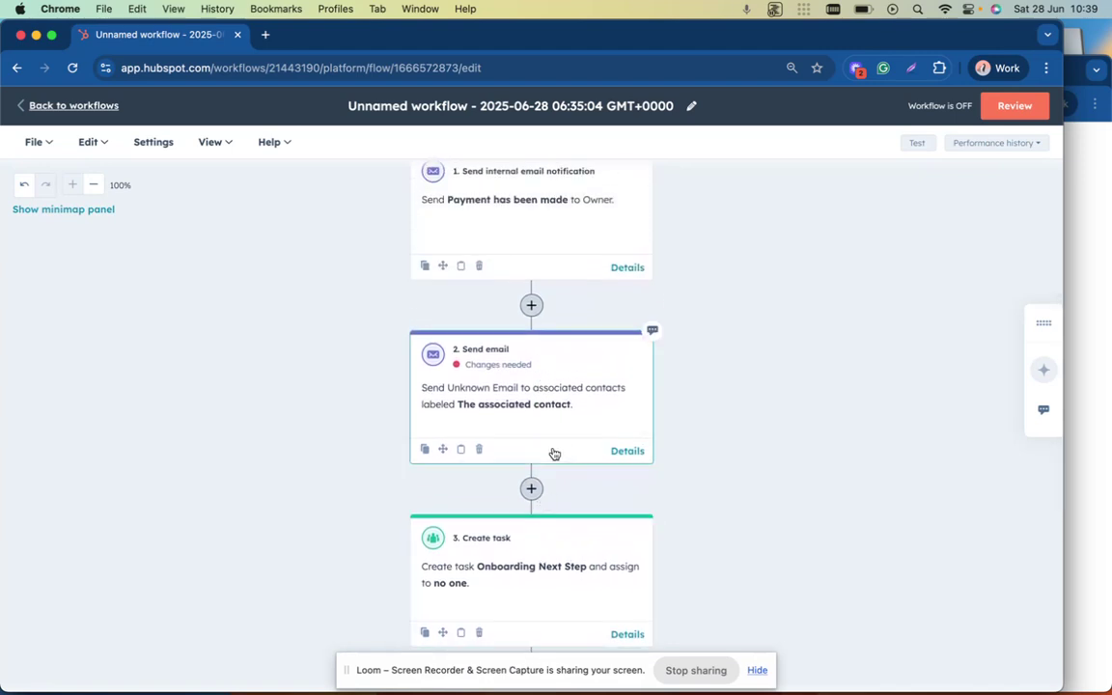
{"action": "scroll", "coordinate": [553, 454], "scroll_direction": "down", "scroll_amount": 2}
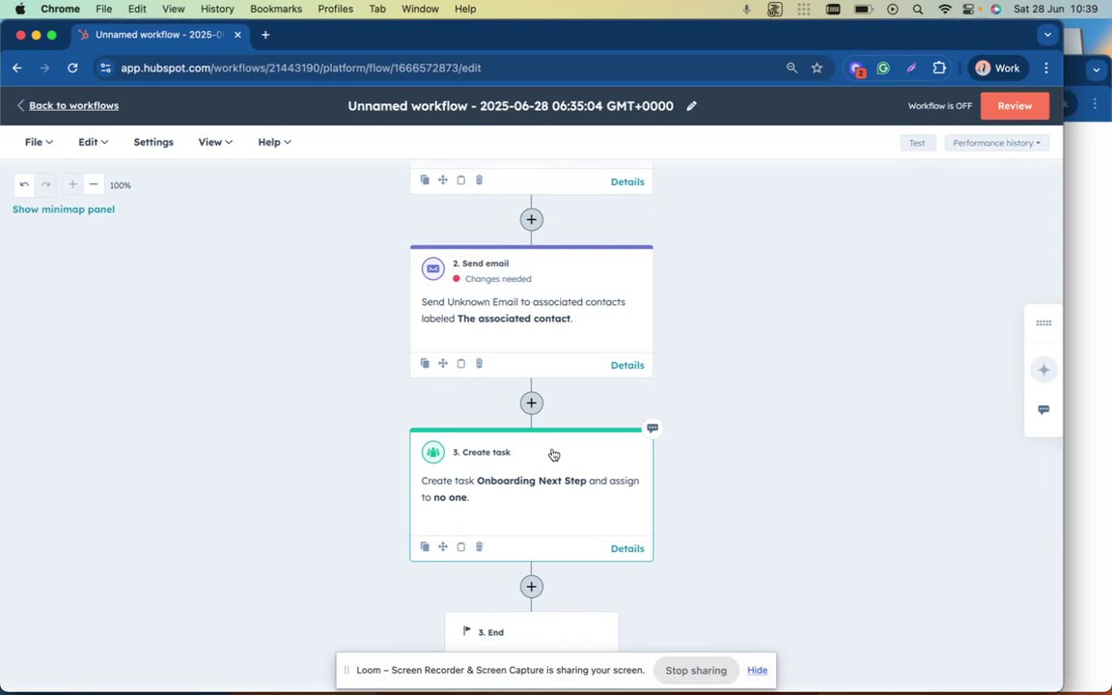
{"action": "scroll", "coordinate": [552, 453], "scroll_direction": "up", "scroll_amount": 4}
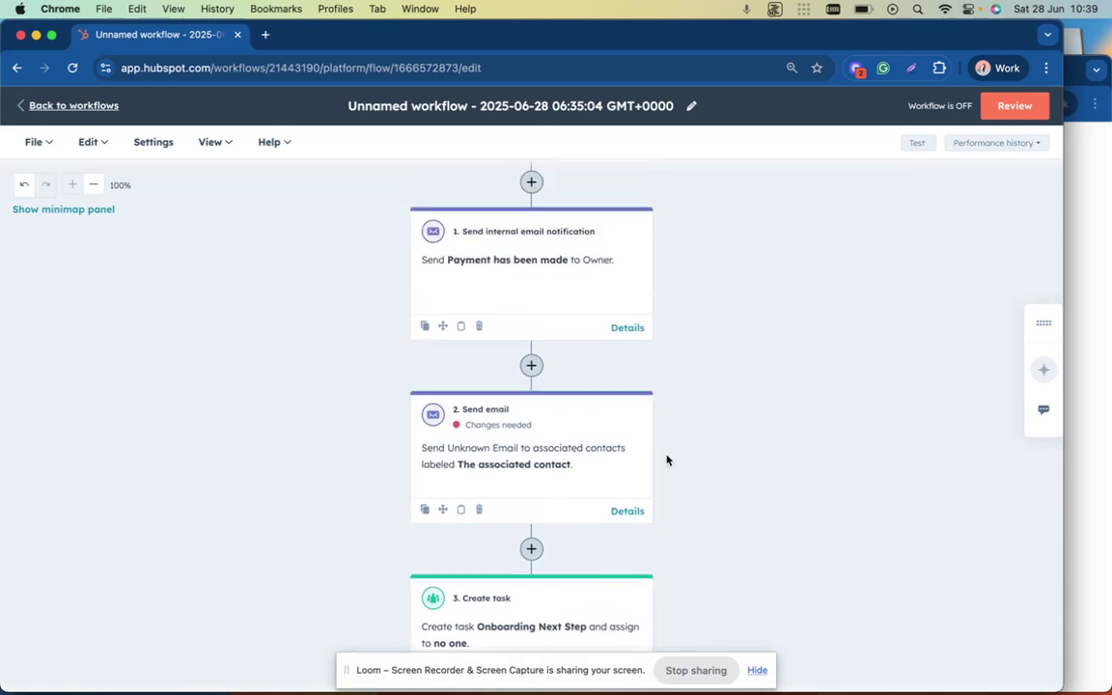
{"action": "scroll", "coordinate": [603, 345], "scroll_direction": "up", "scroll_amount": 4}
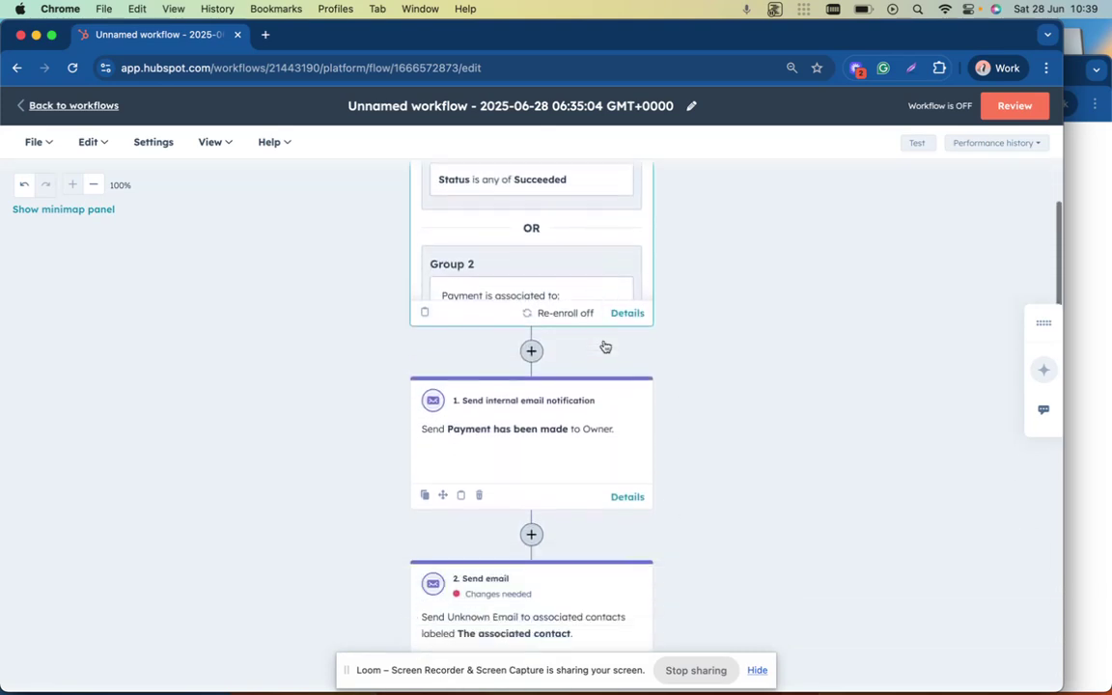
{"action": "scroll", "coordinate": [605, 346], "scroll_direction": "down", "scroll_amount": 8}
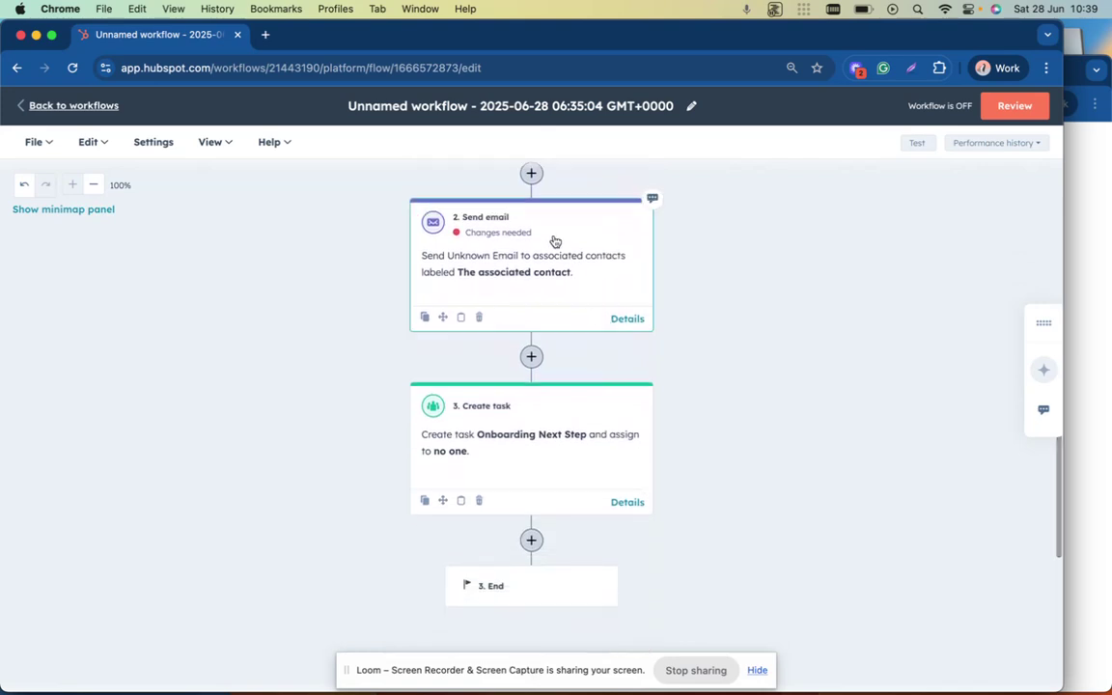